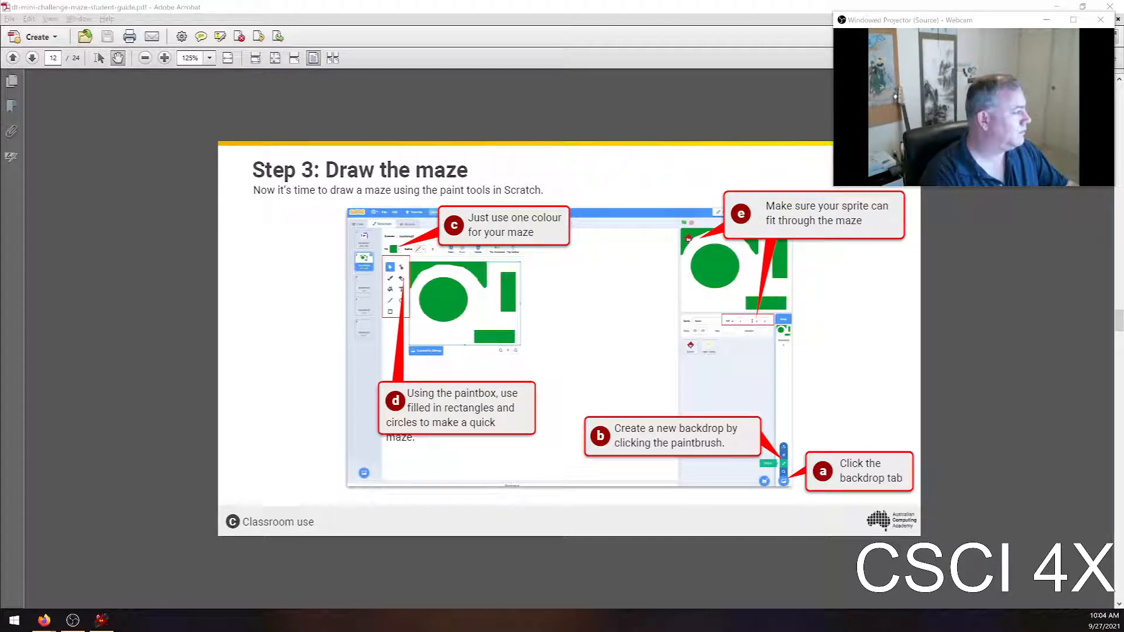
Switch to the Scratch editor and delete the cat sprite from the project
left_click_drag(0, 7, 342, 0)
left_click(361, 105)
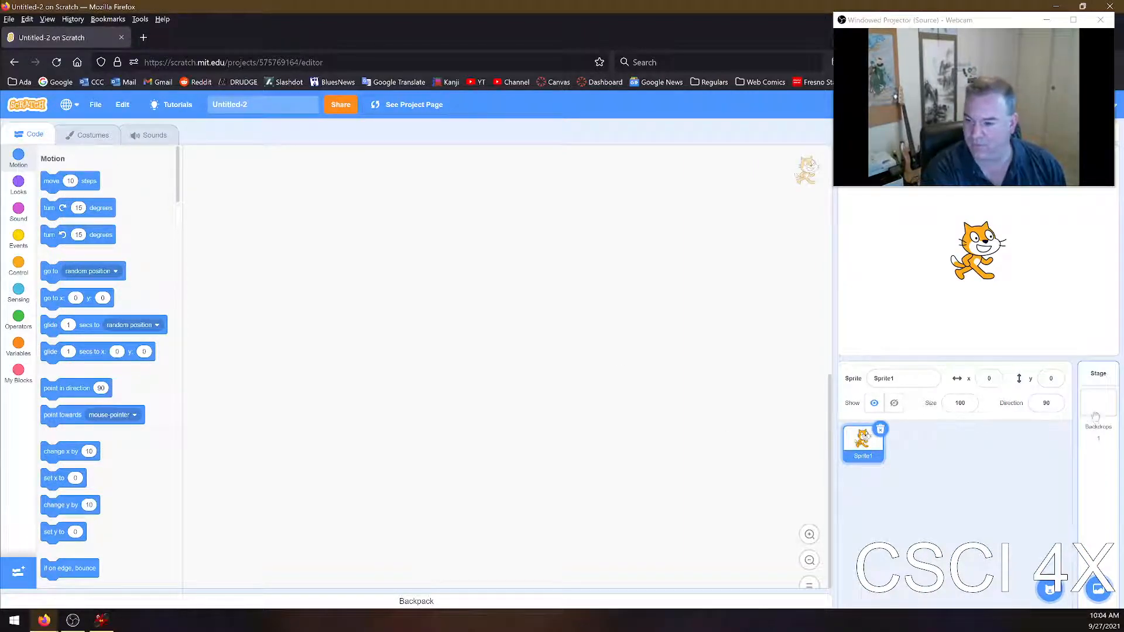
left_click_drag(958, 277, 905, 282)
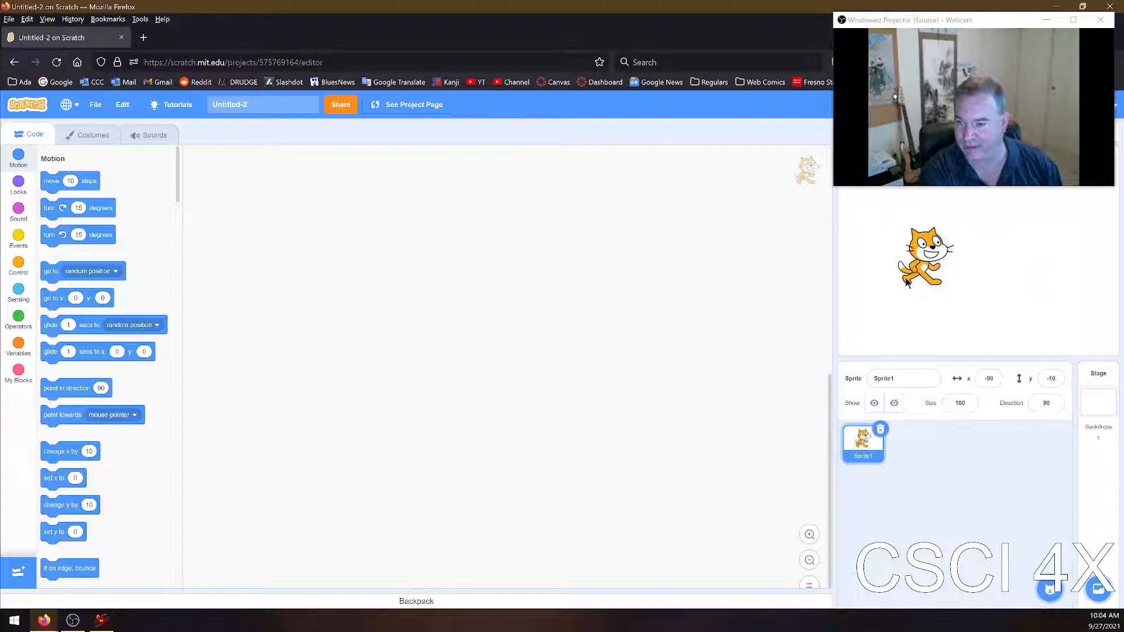
left_click(880, 429)
Add the Butterfly 2 sprite from the sprite library and place it at about x -151, y -117 on the stage
left_click(1049, 588)
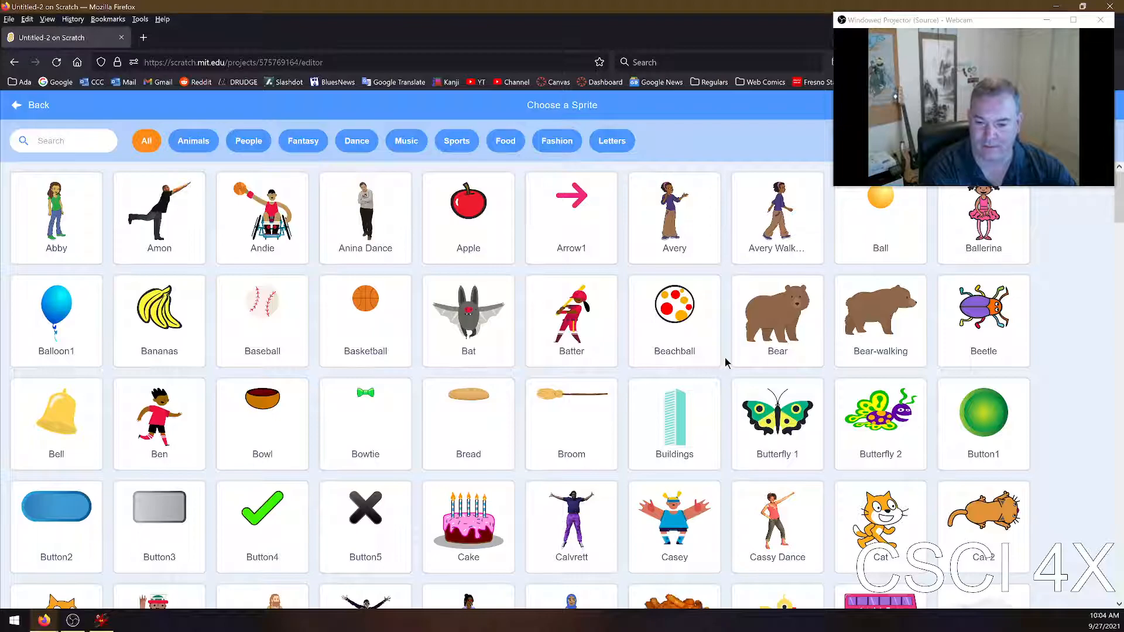
scroll(864, 400, "down", 1)
left_click(864, 400)
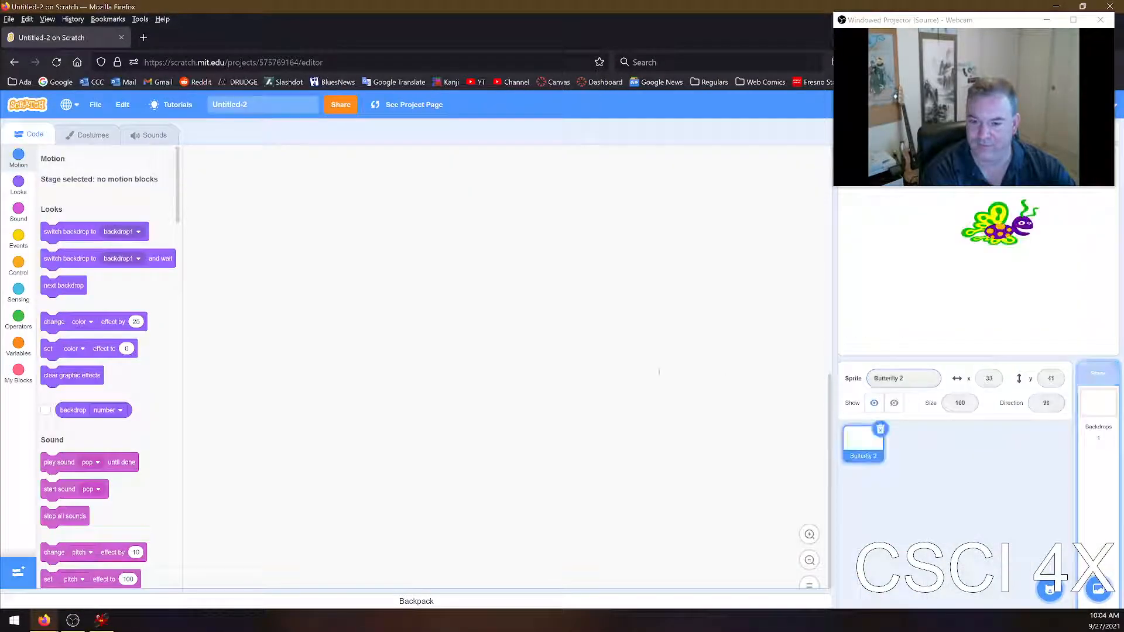
left_click_drag(975, 230, 887, 309)
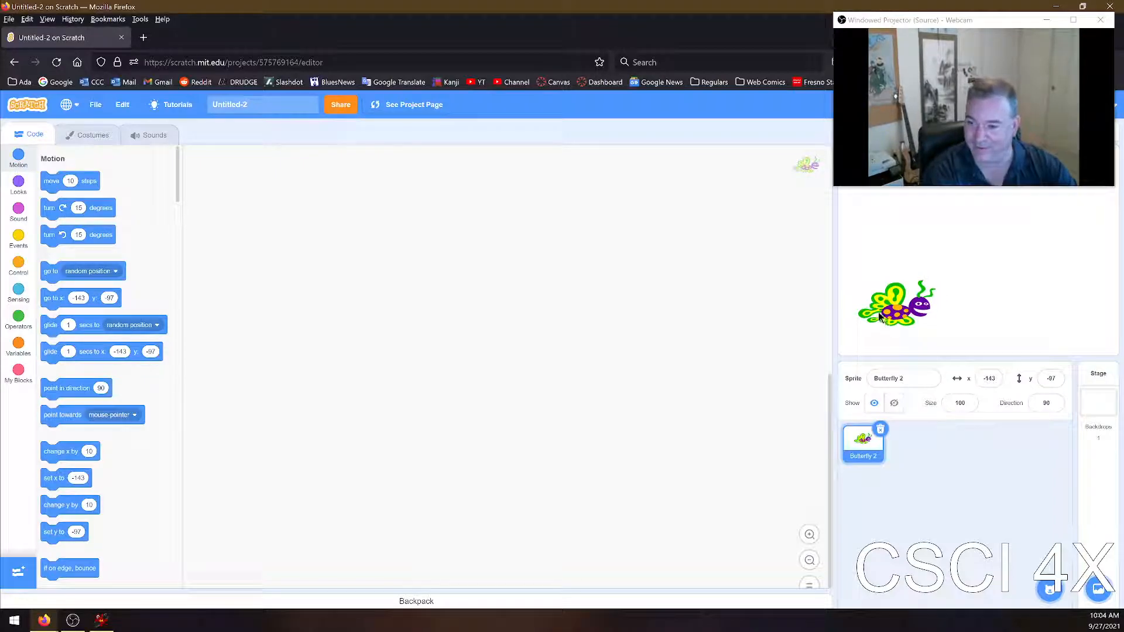
left_click_drag(911, 317, 906, 329)
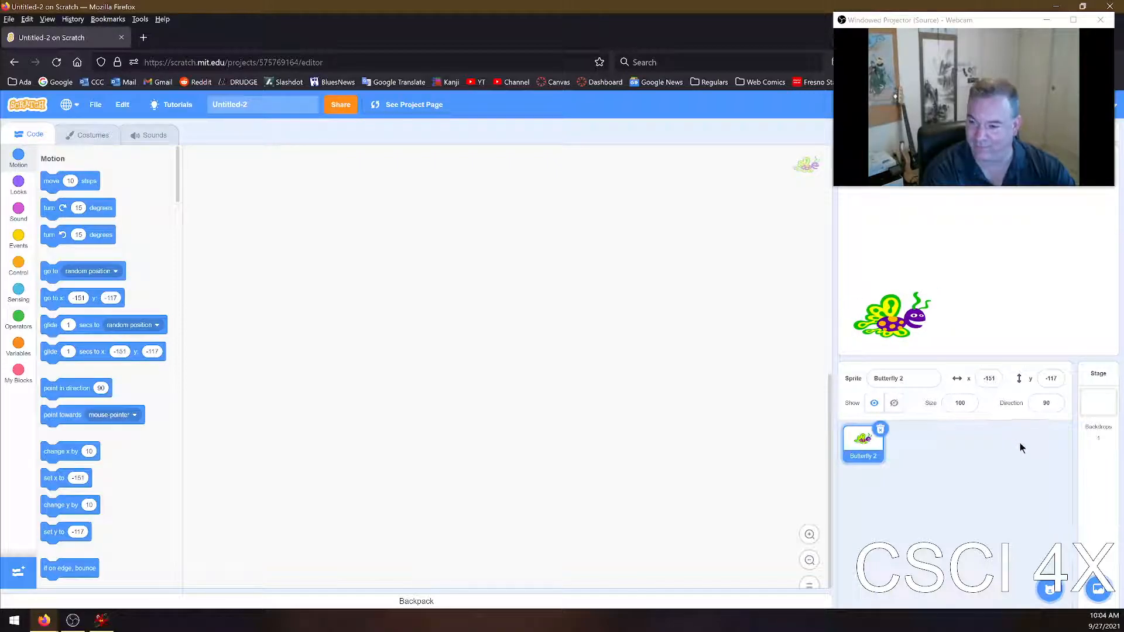
Move the butterfly slightly upward and open the stage's blank backdrop in the paint editor
left_click(1097, 405)
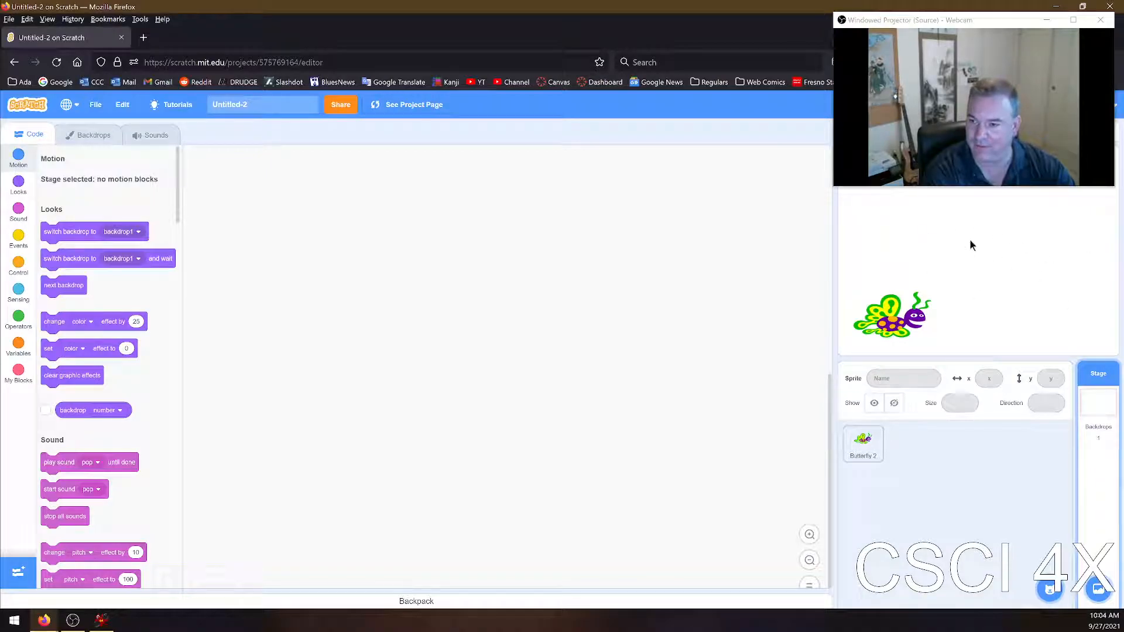
left_click_drag(893, 316, 895, 292)
left_click(1092, 403)
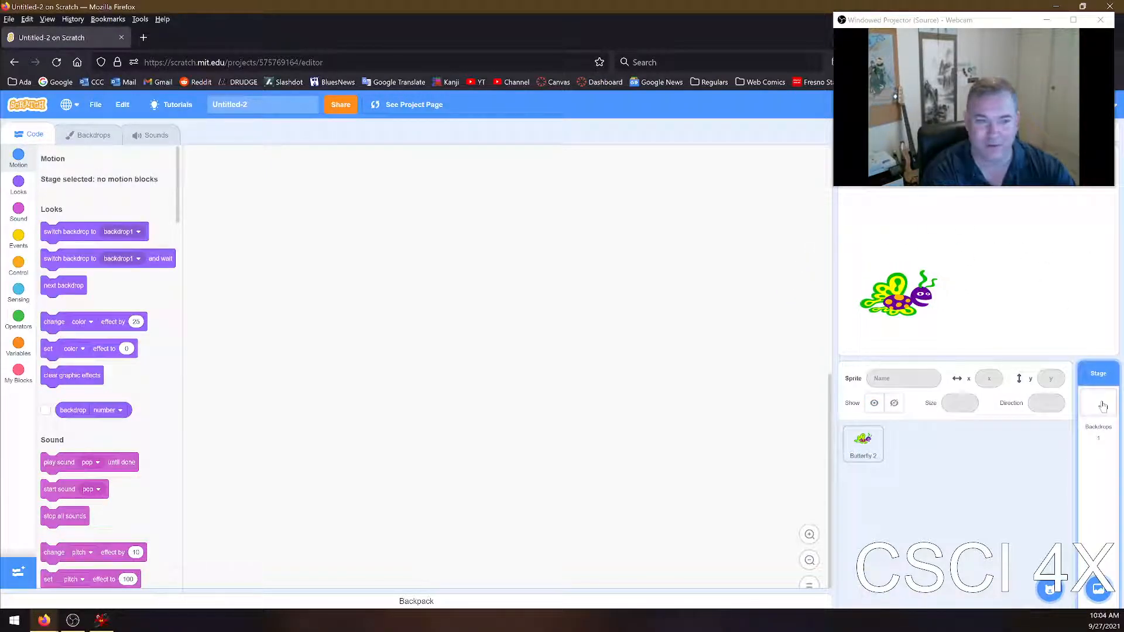
left_click(92, 141)
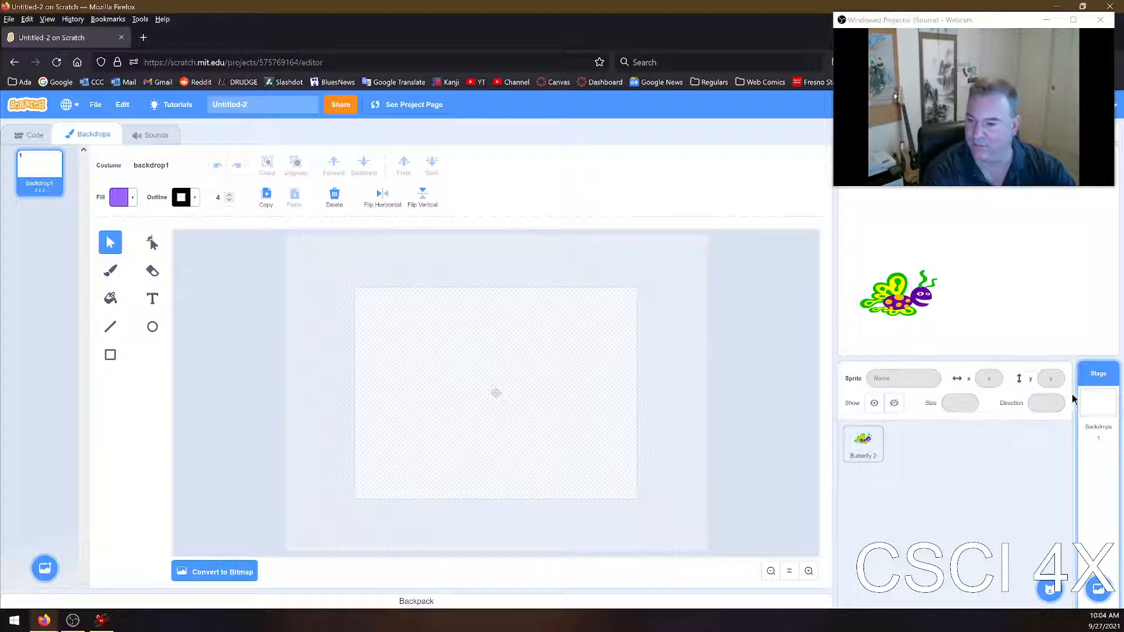
Add the Tree backdrop from the backdrop library
left_click(1098, 589)
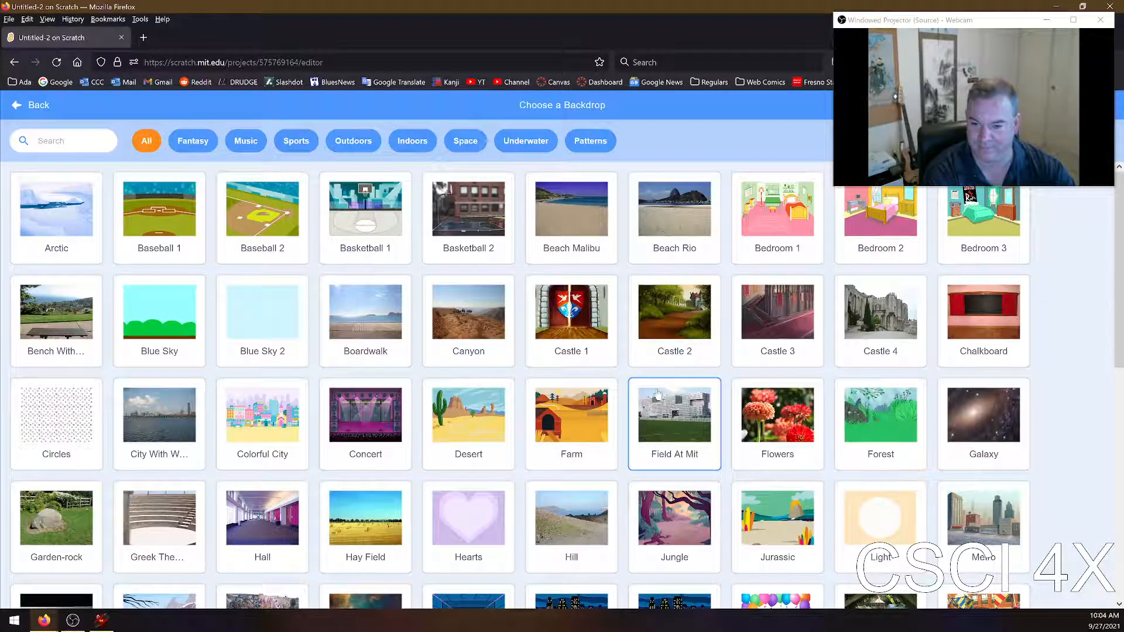
scroll(847, 431, "down", 5)
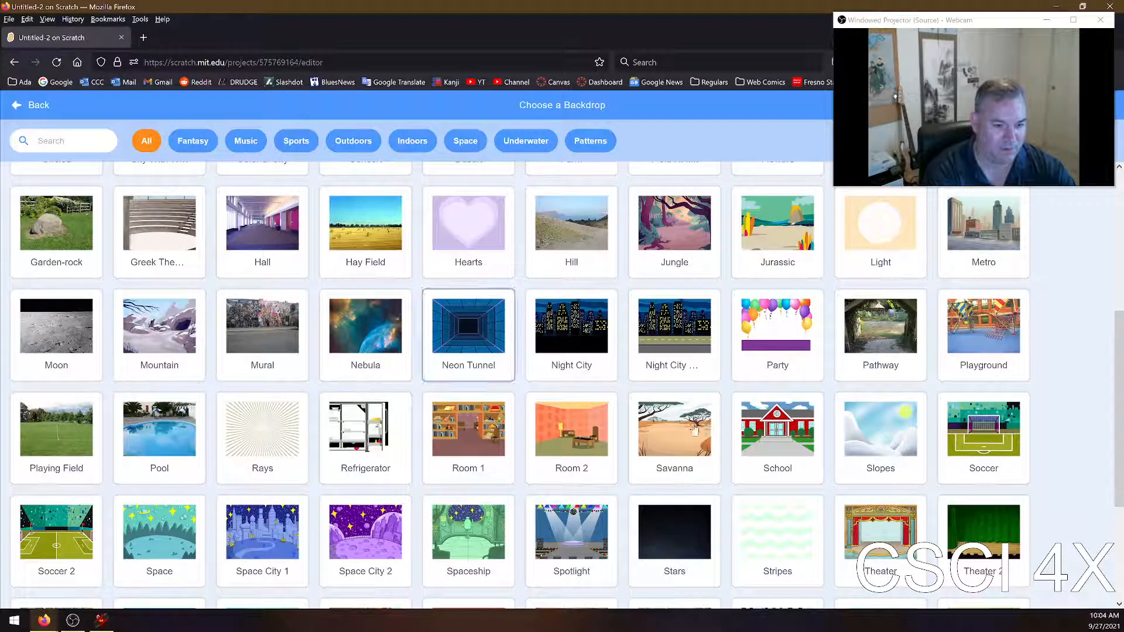
scroll(752, 448, "down", 3)
scroll(752, 451, "down", 1)
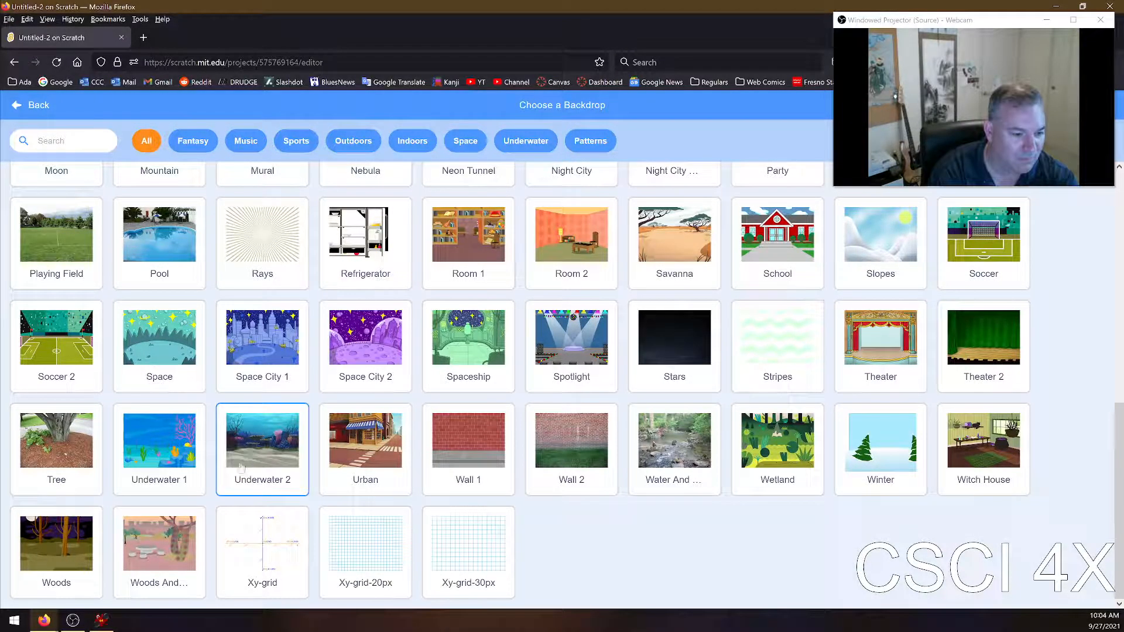
left_click(34, 440)
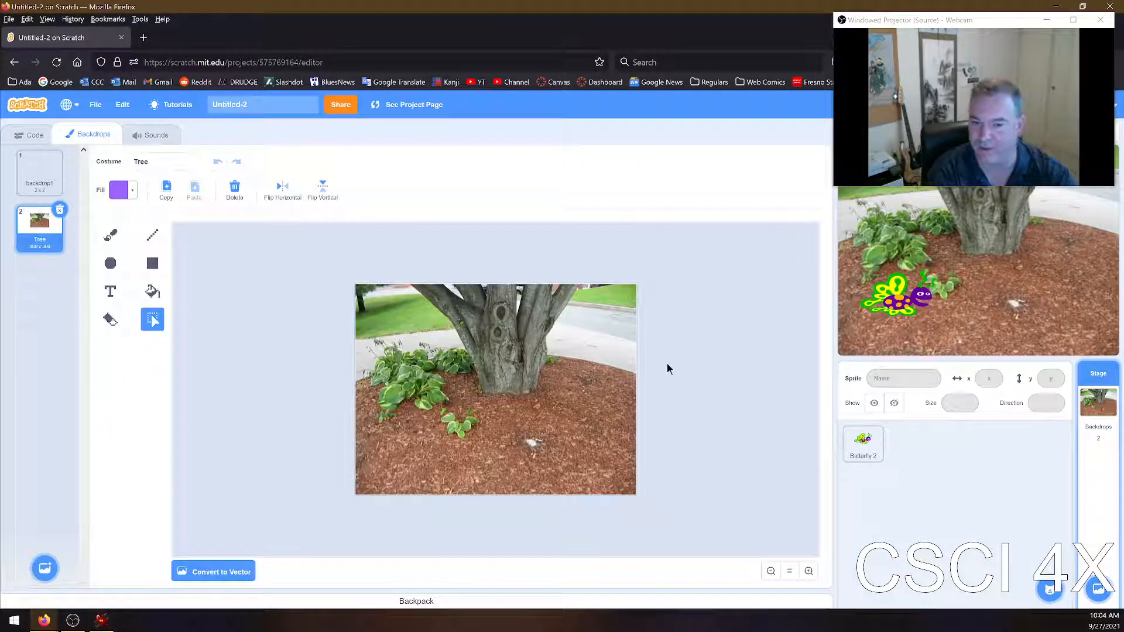
Minimize the webcam window and reposition the butterfly near the lower-left corner of the Tree scene
left_click_drag(882, 318, 894, 264)
left_click(1047, 20)
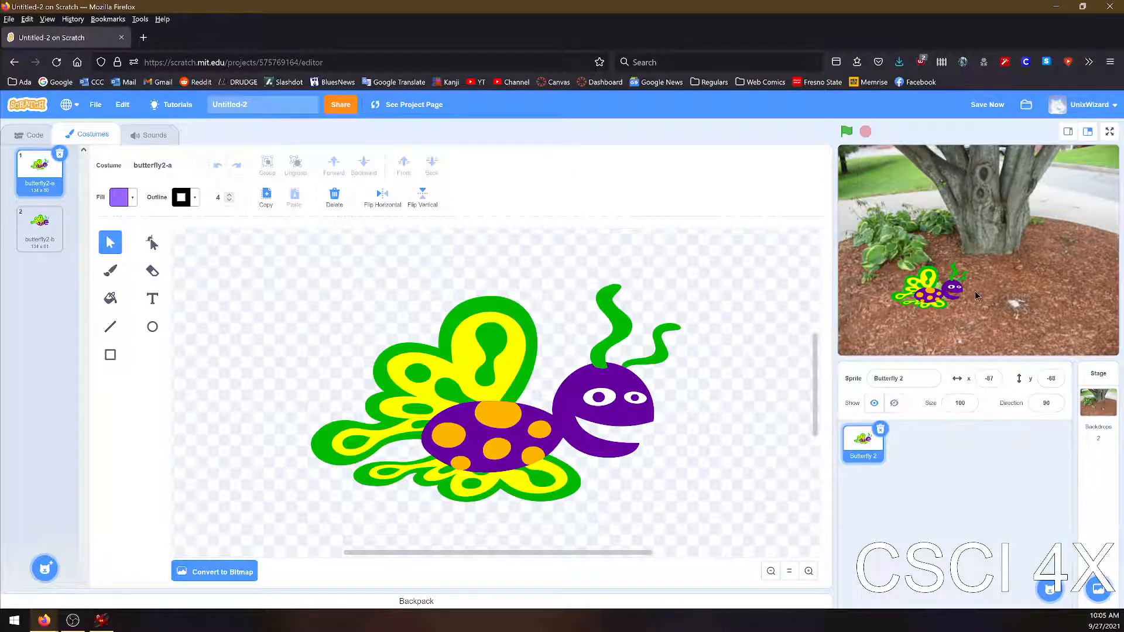
left_click_drag(935, 301, 900, 320)
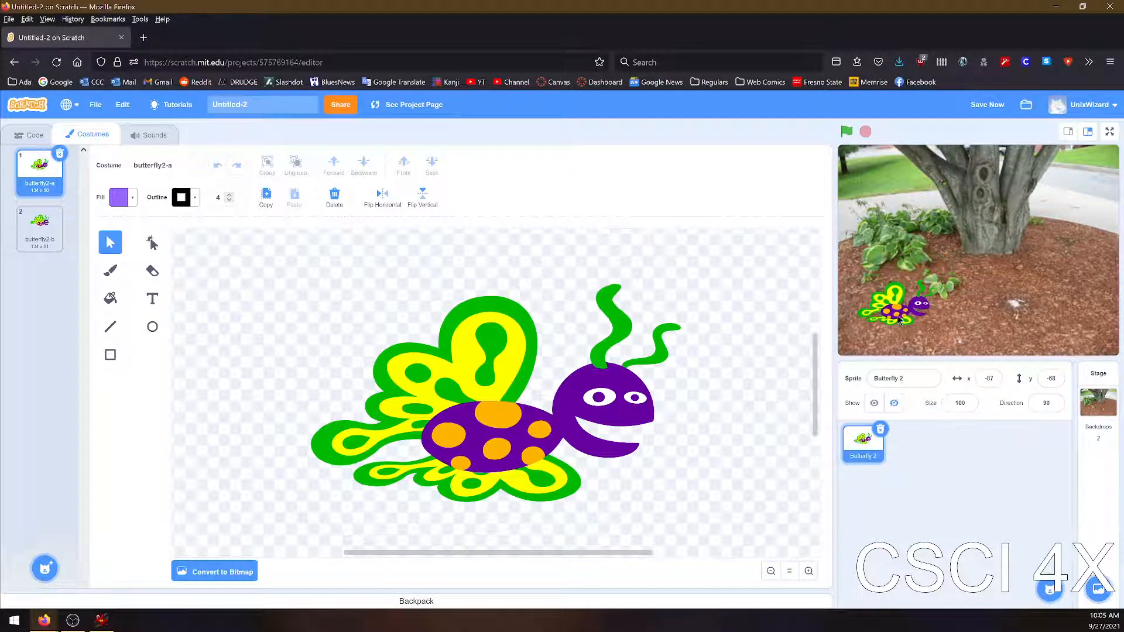
Delete the picture from the Tree backdrop and fill the empty canvas with solid purple
left_click(1105, 402)
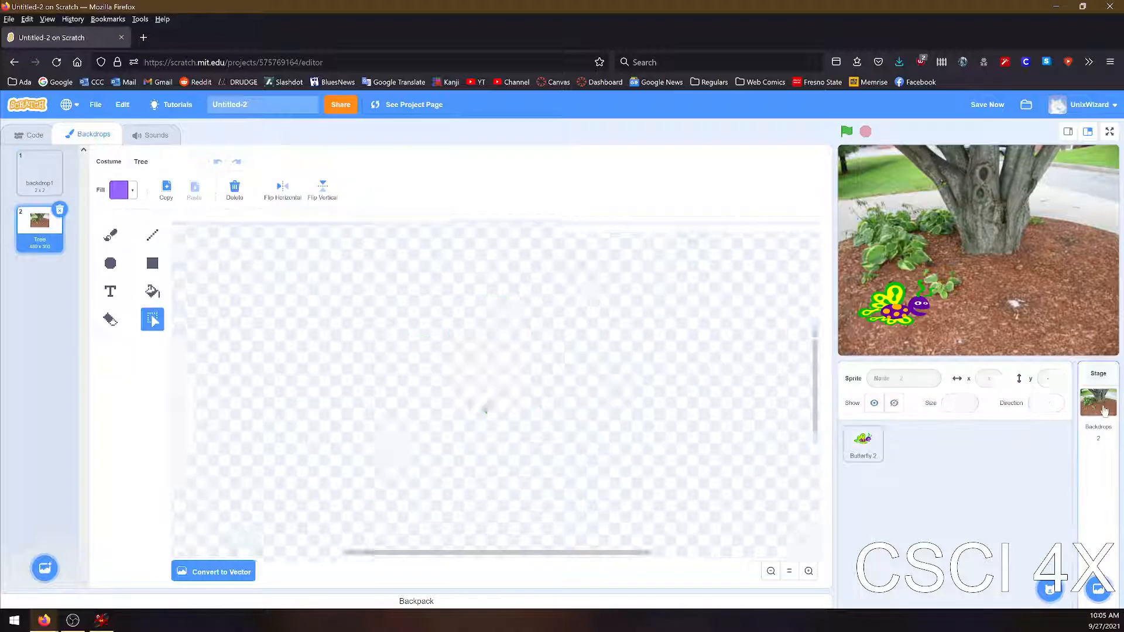
left_click(234, 188)
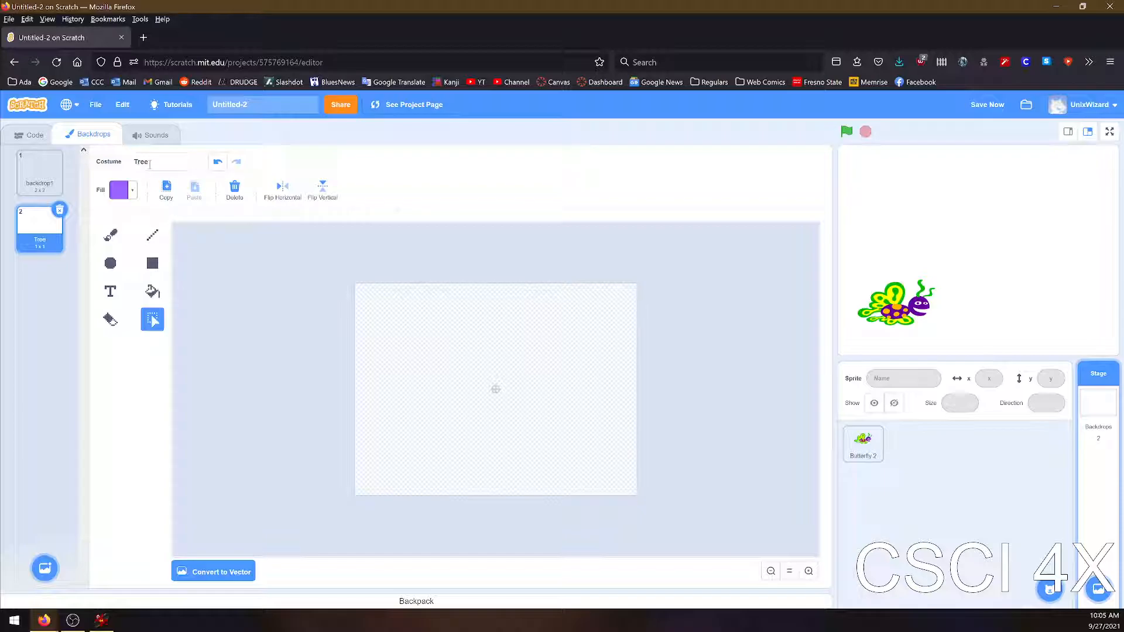
left_click(1097, 588)
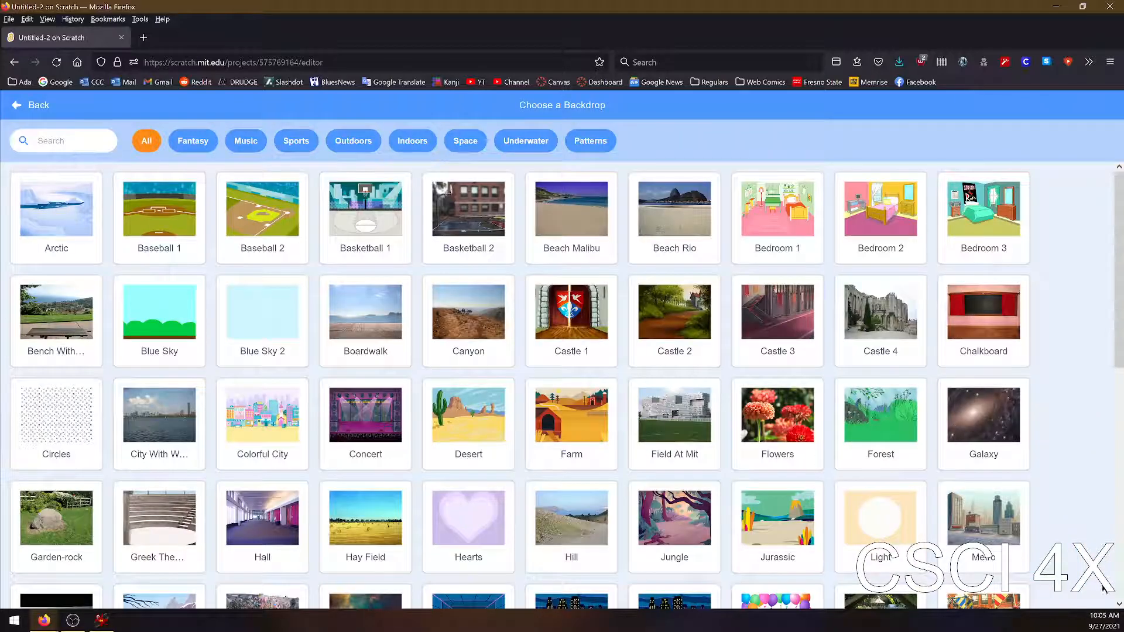
left_click(20, 110)
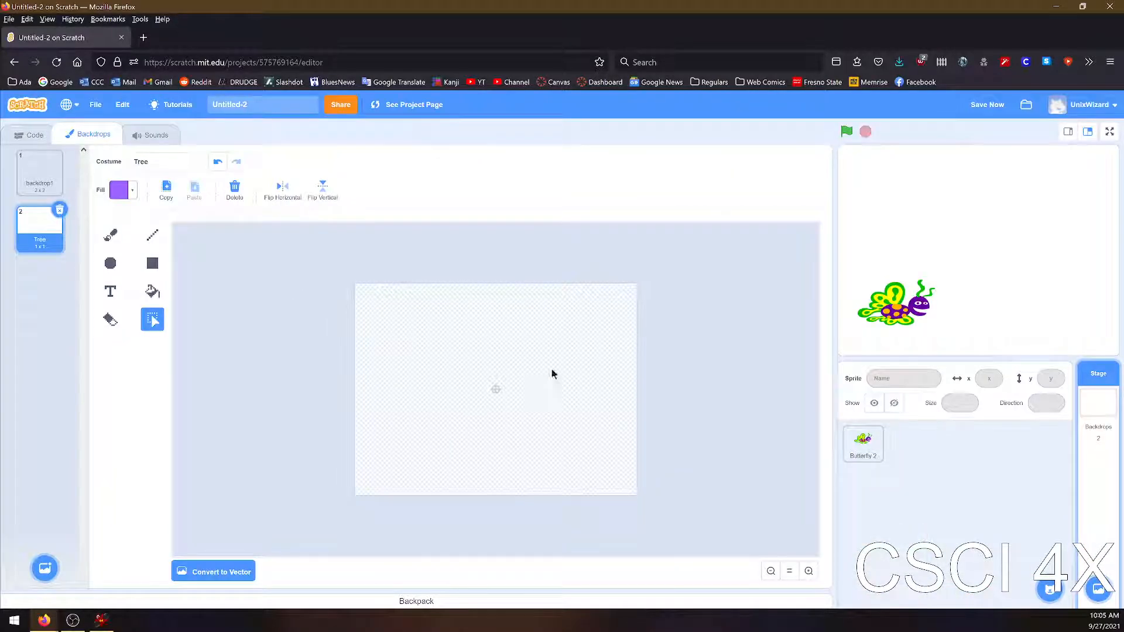
left_click(152, 291)
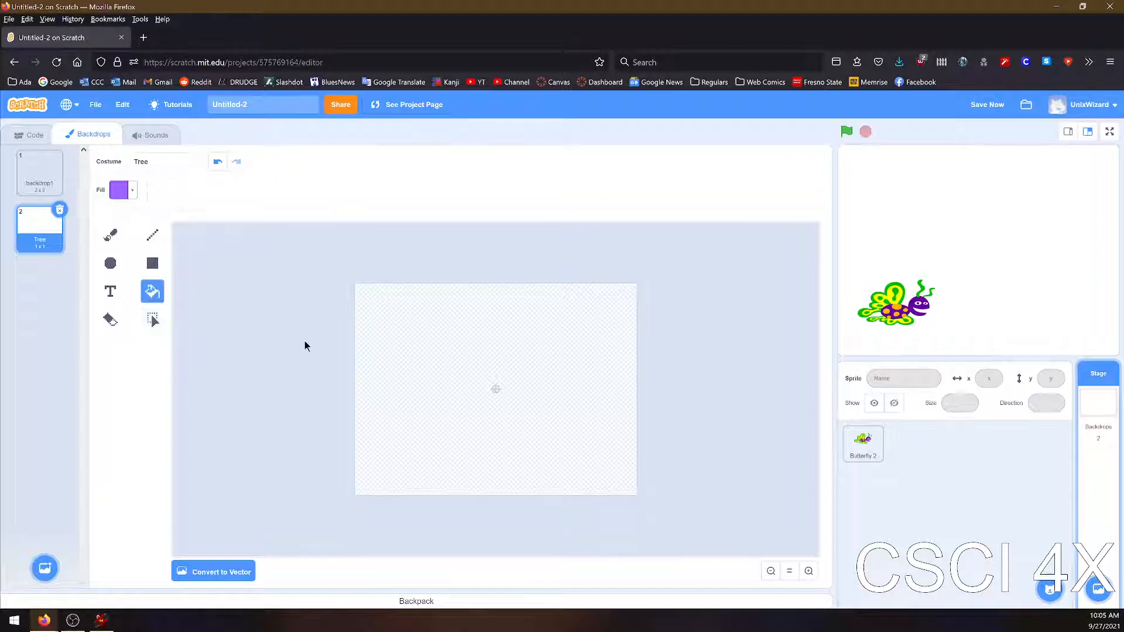
left_click(477, 358)
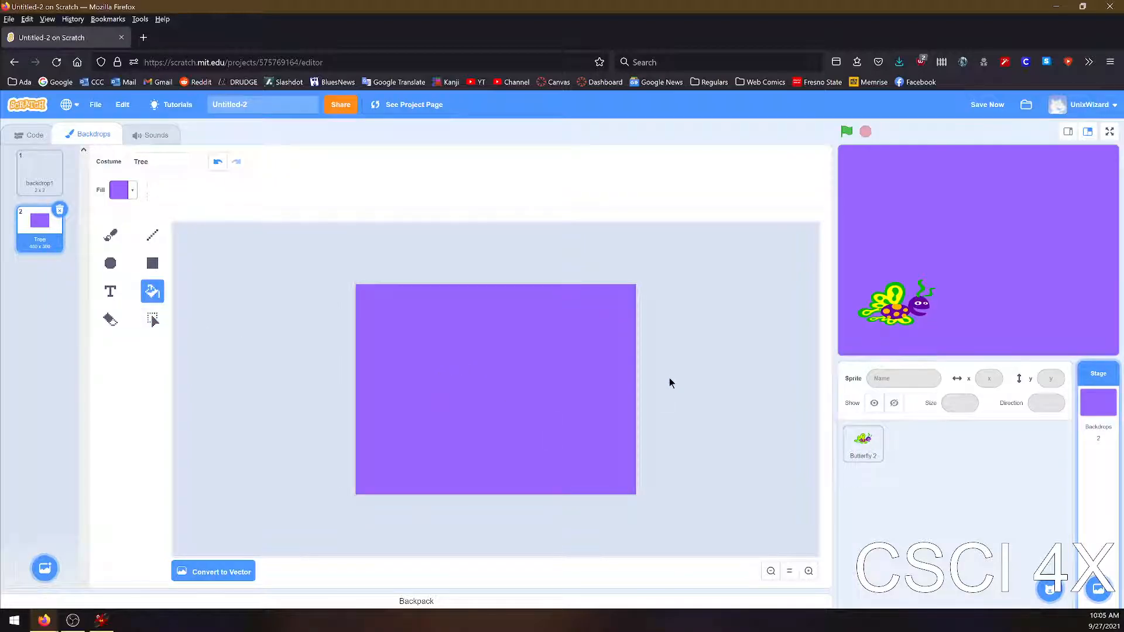
Paint a winding red brush line across the purple backdrop and move the butterfly to about x -164, y -117
left_click(111, 240)
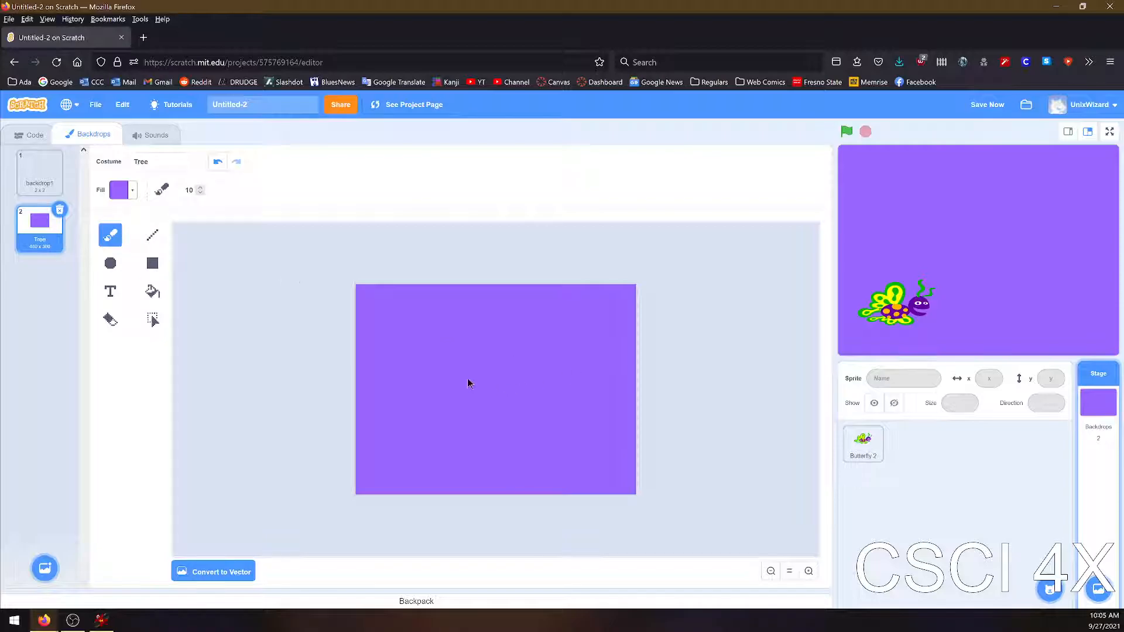
left_click(120, 190)
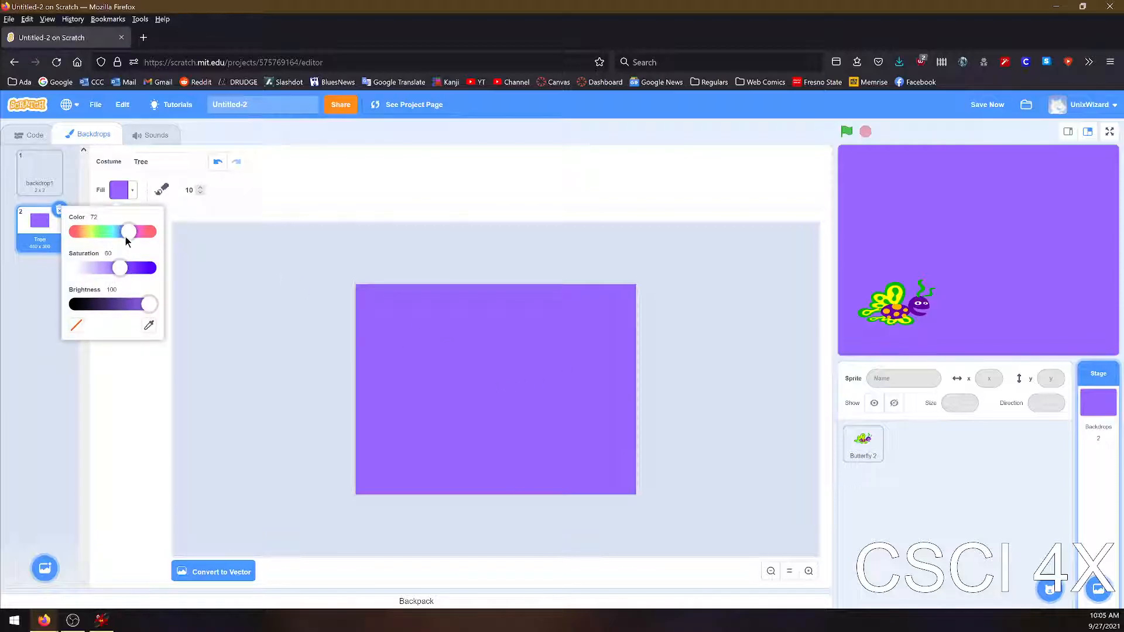
left_click_drag(125, 232, 197, 240)
mouse_move(373, 354)
left_mouse_down()
mouse_move(432, 354)
mouse_move(485, 417)
left_mouse_up()
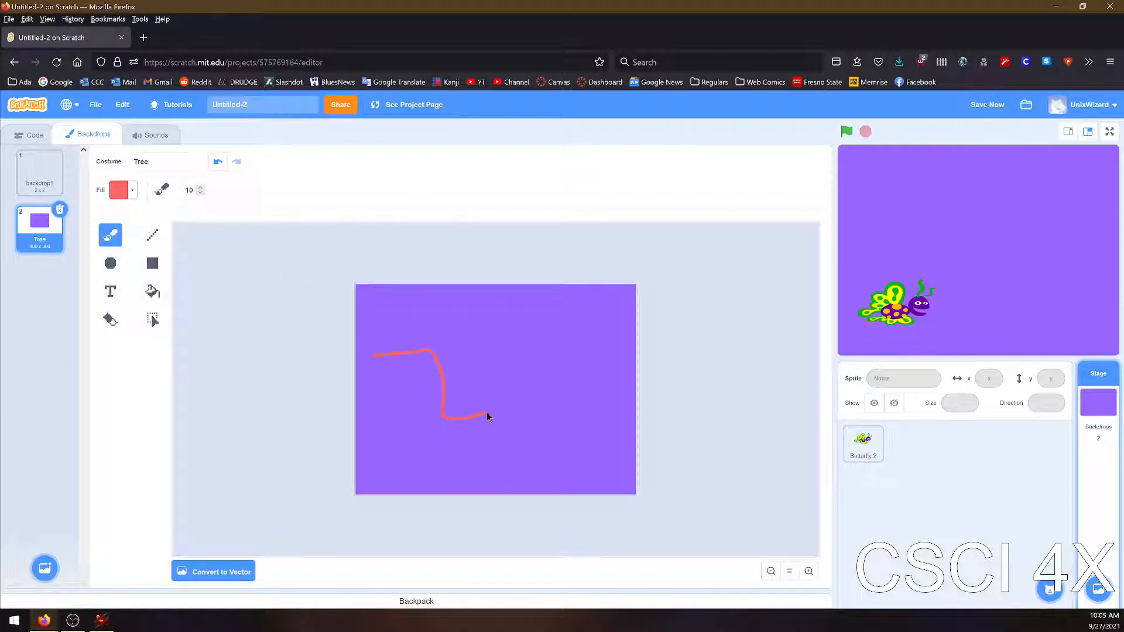
left_click_drag(568, 445, 585, 451)
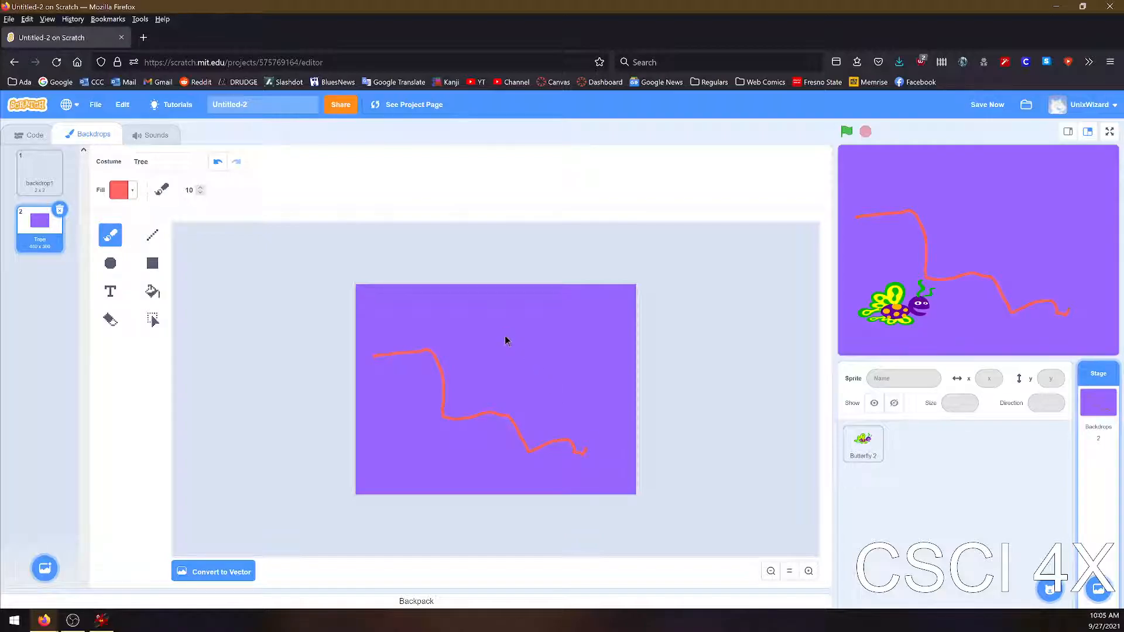
left_click_drag(891, 314, 873, 314)
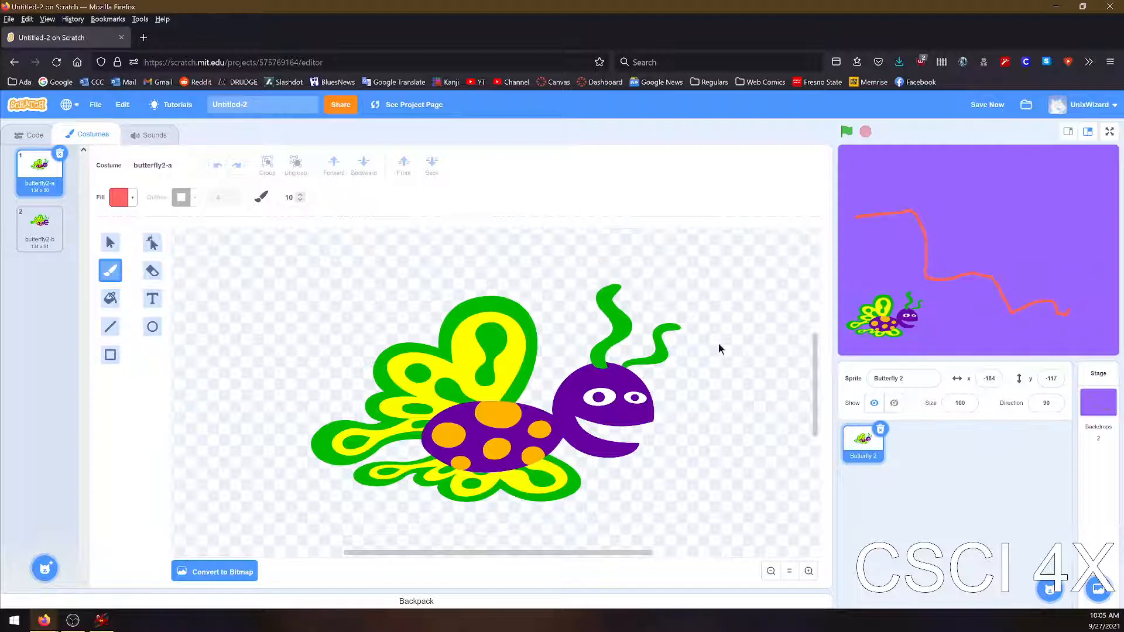
left_click(1052, 9)
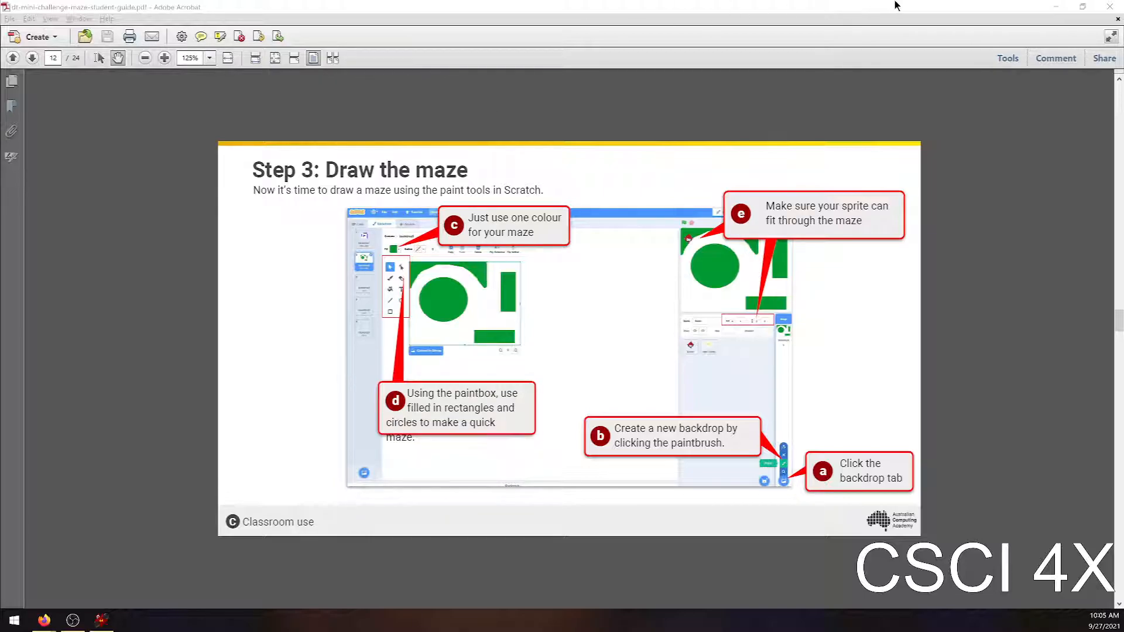
left_click(1055, 6)
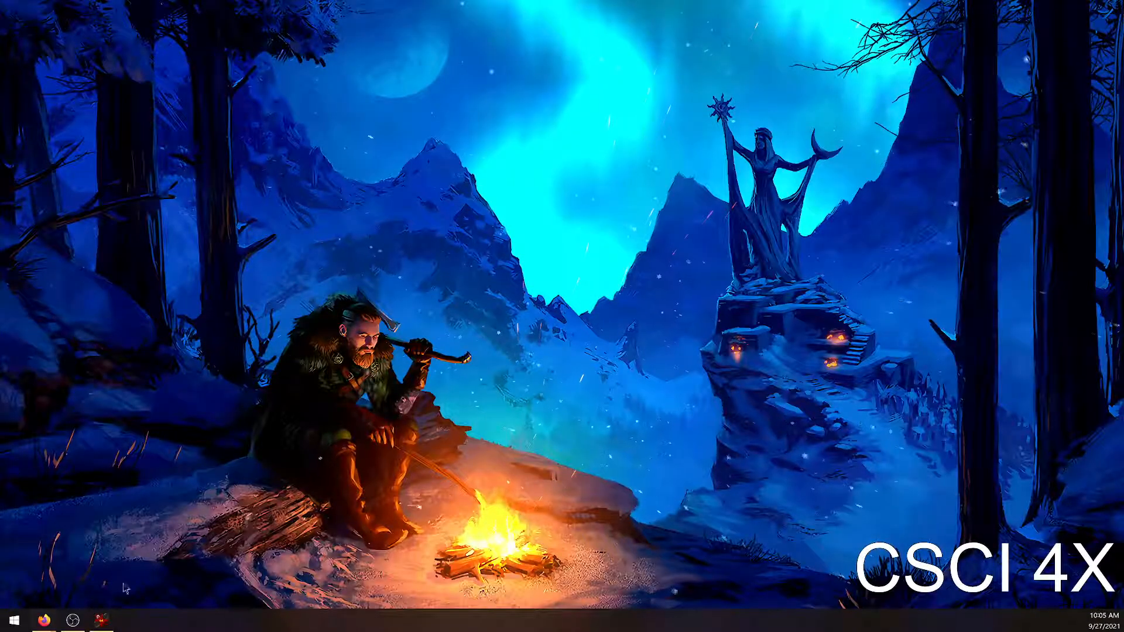
mouse_move(44, 619)
left_click(342, 579)
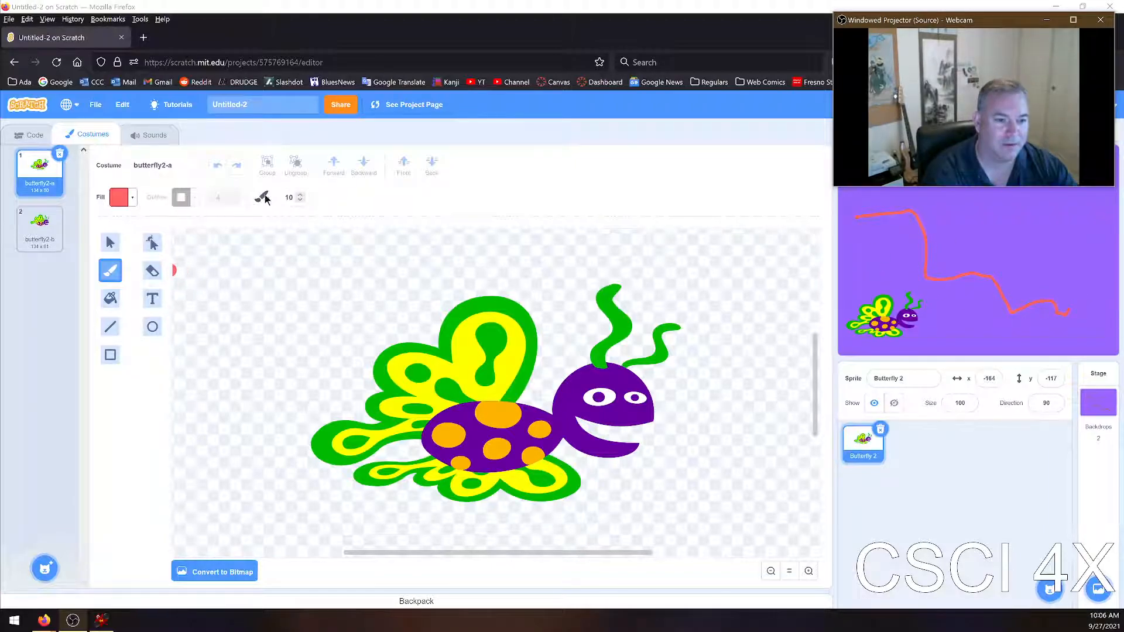
Erase across the lower part of the backdrop's red line, and draw a long, thin filled red rectangle above the erased area
left_click(153, 270)
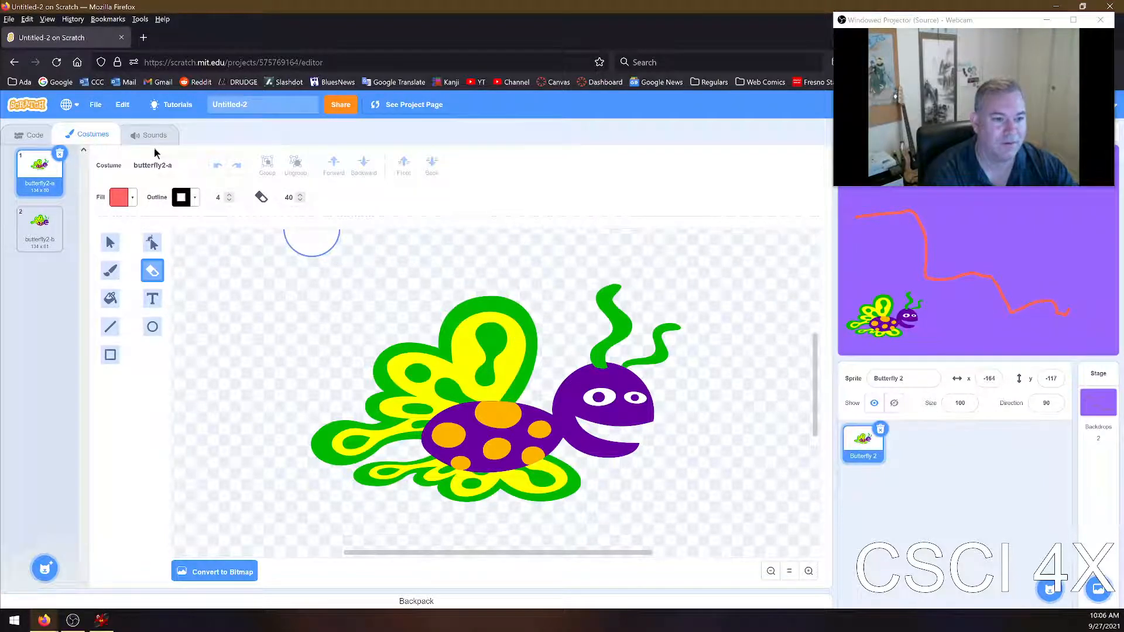
mouse_move(1097, 588)
left_click(1097, 403)
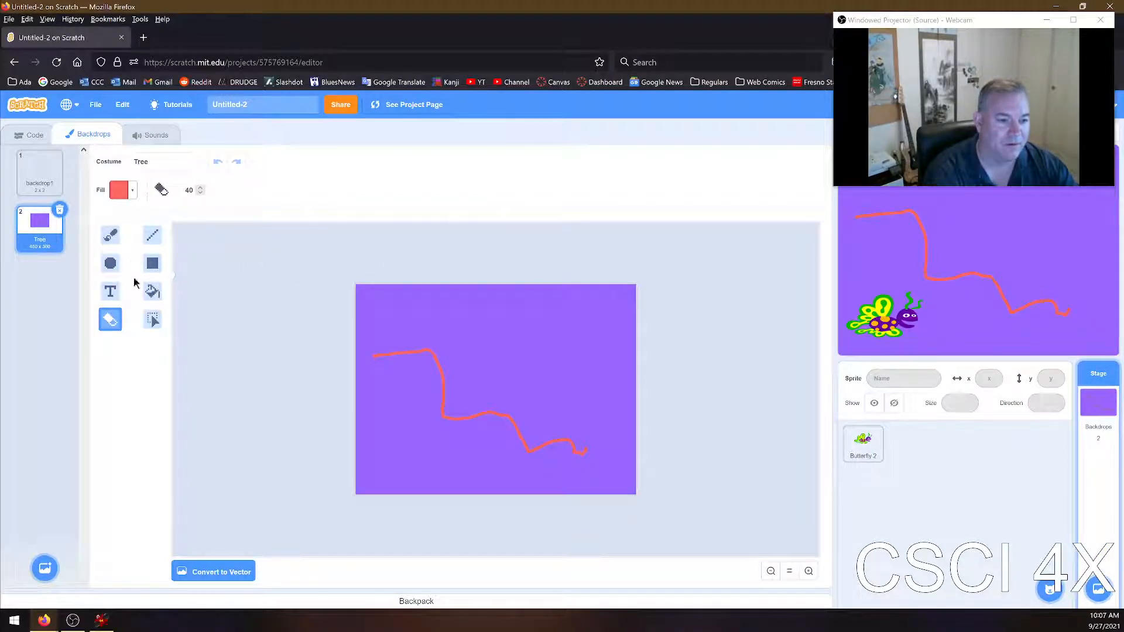
mouse_move(482, 416)
left_mouse_down()
mouse_move(530, 449)
mouse_move(491, 430)
mouse_move(509, 420)
left_mouse_up()
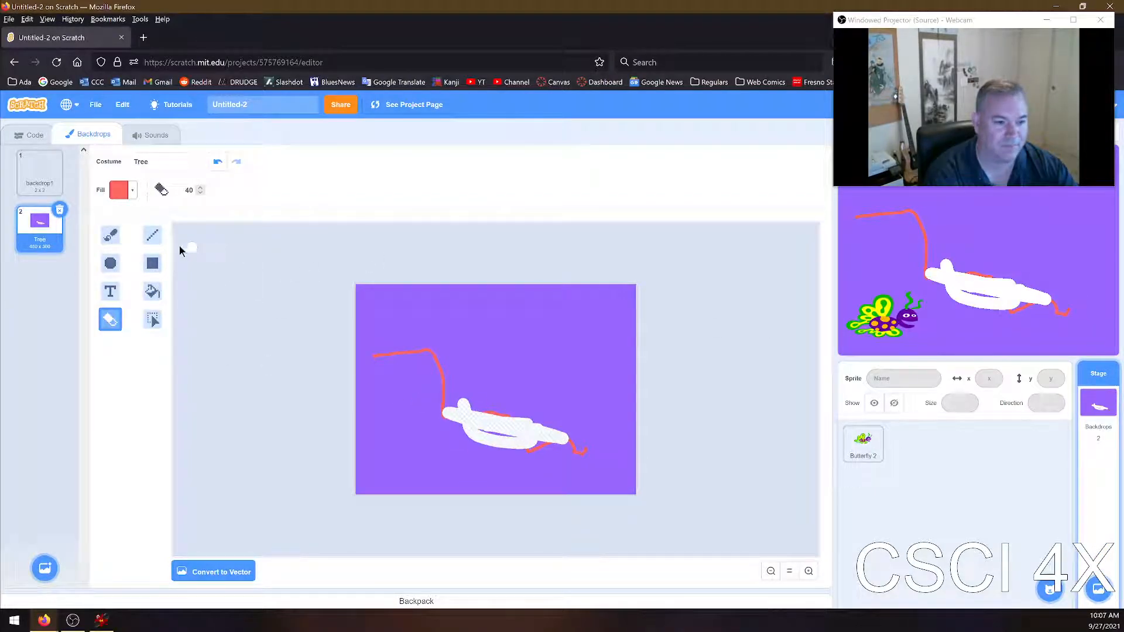
left_click(151, 266)
left_click_drag(495, 370, 597, 350)
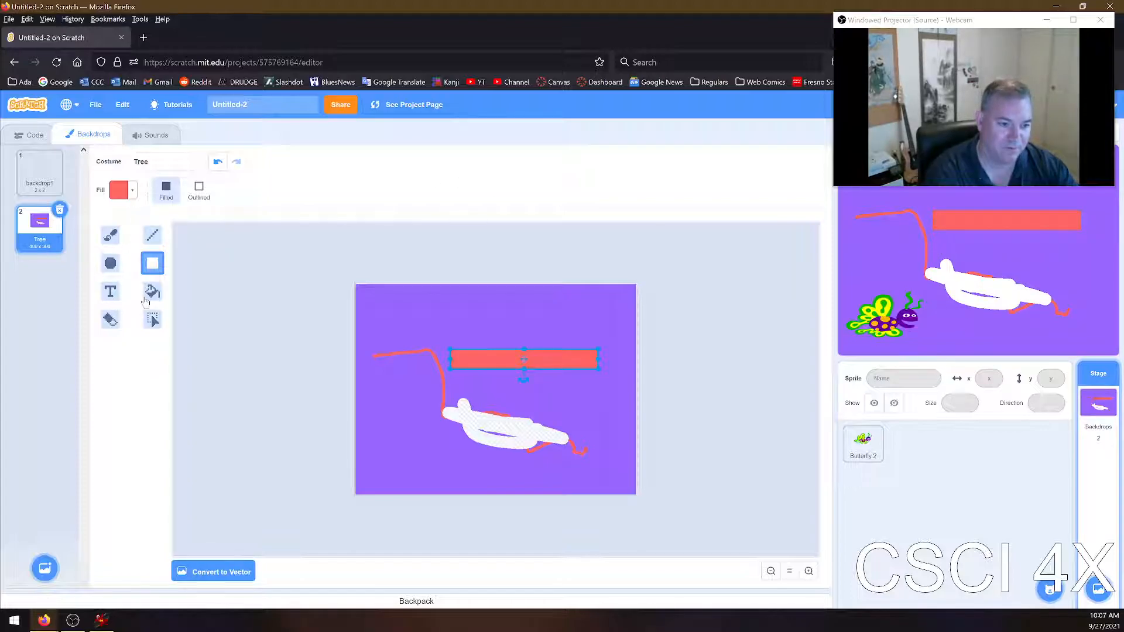
Fill the backdrop's purple background and the erased area with blue
left_click(152, 291)
left_click(130, 191)
left_click_drag(79, 257, 118, 257)
left_click(405, 433)
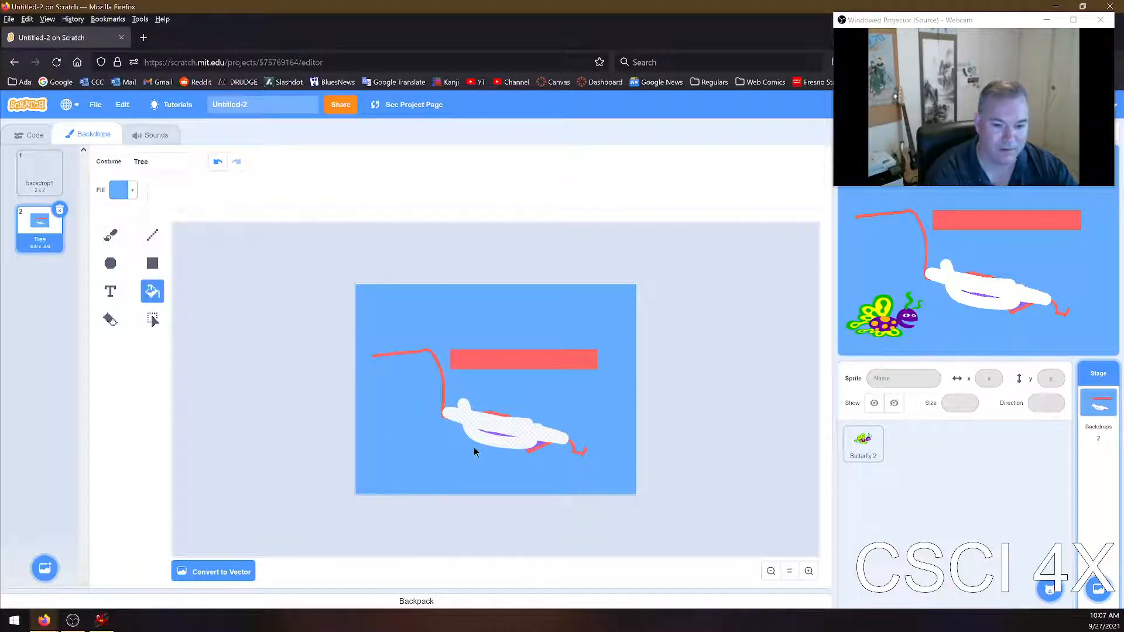
left_click(478, 427)
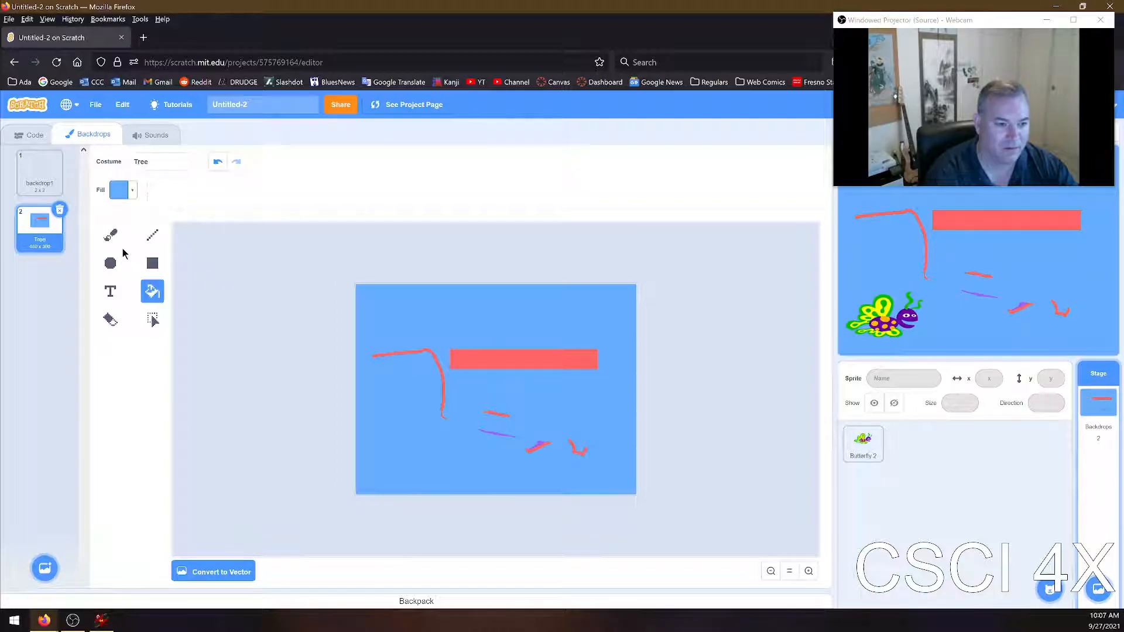
Erase the remaining thin red and purple brush marks from the Tree backdrop and fill the erased area with blue
left_click(111, 236)
left_click(110, 321)
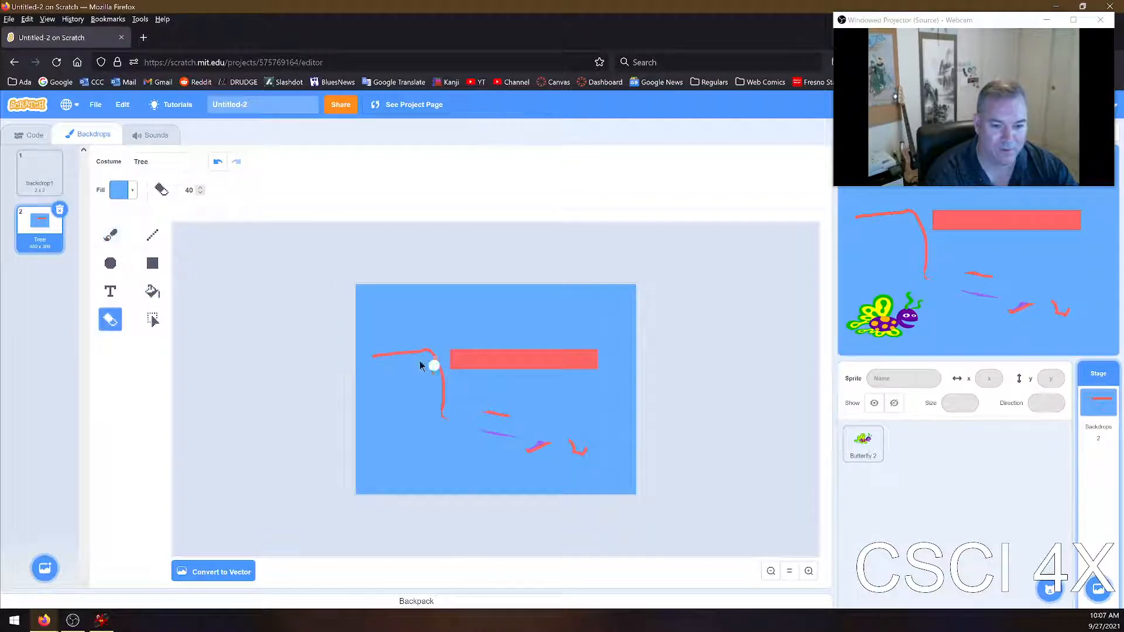
mouse_move(368, 353)
left_mouse_down()
mouse_move(429, 355)
mouse_move(445, 414)
mouse_move(431, 363)
mouse_move(431, 383)
mouse_move(532, 419)
mouse_move(472, 416)
mouse_move(540, 451)
mouse_move(584, 454)
left_mouse_up()
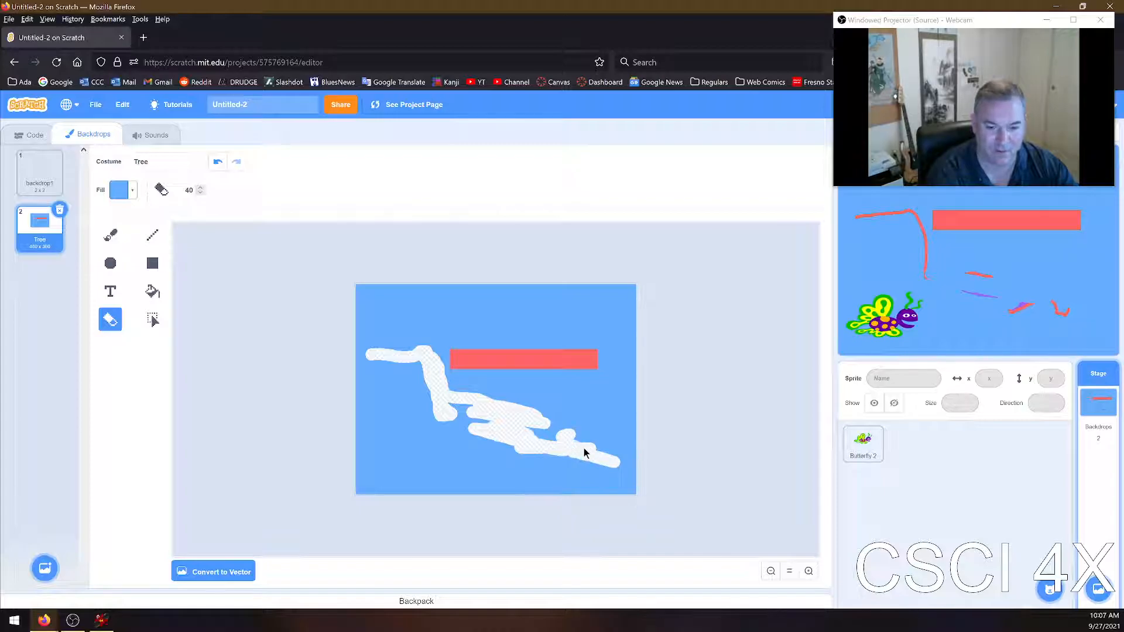
left_click(152, 290)
left_click(444, 401)
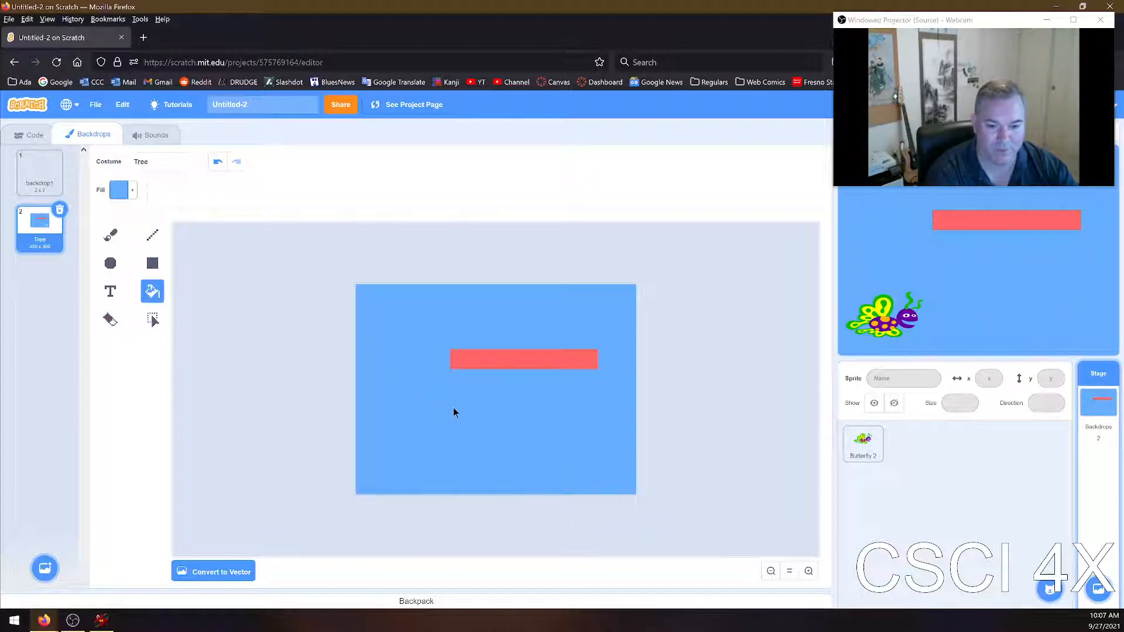
Set the fill colour to red (colour 0) and draw a tall, narrow filled rectangle down from the horizontal red bar's left end
left_click(152, 263)
left_click_drag(460, 440, 461, 442)
key("ctrl+z")
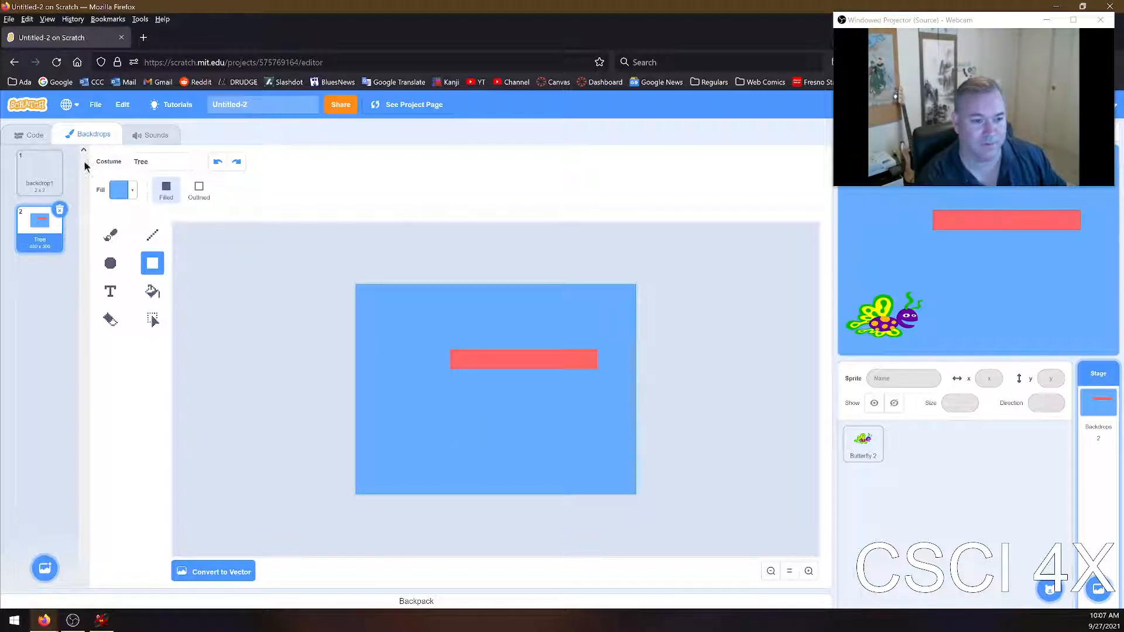
left_click(120, 190)
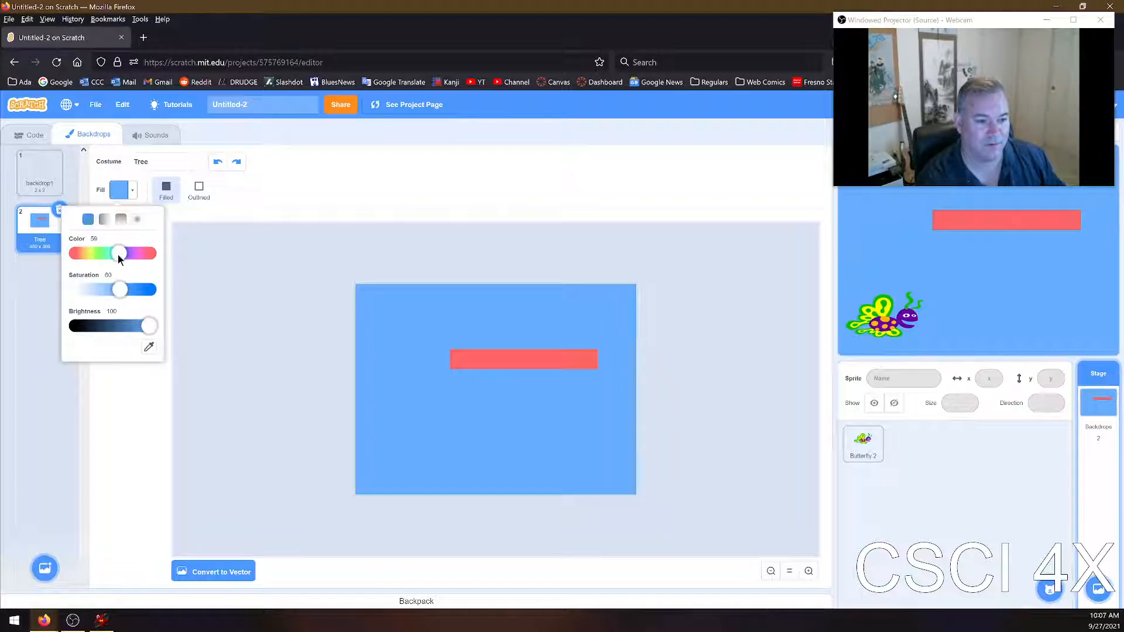
left_click_drag(118, 254, 73, 253)
left_click_drag(454, 352, 451, 421)
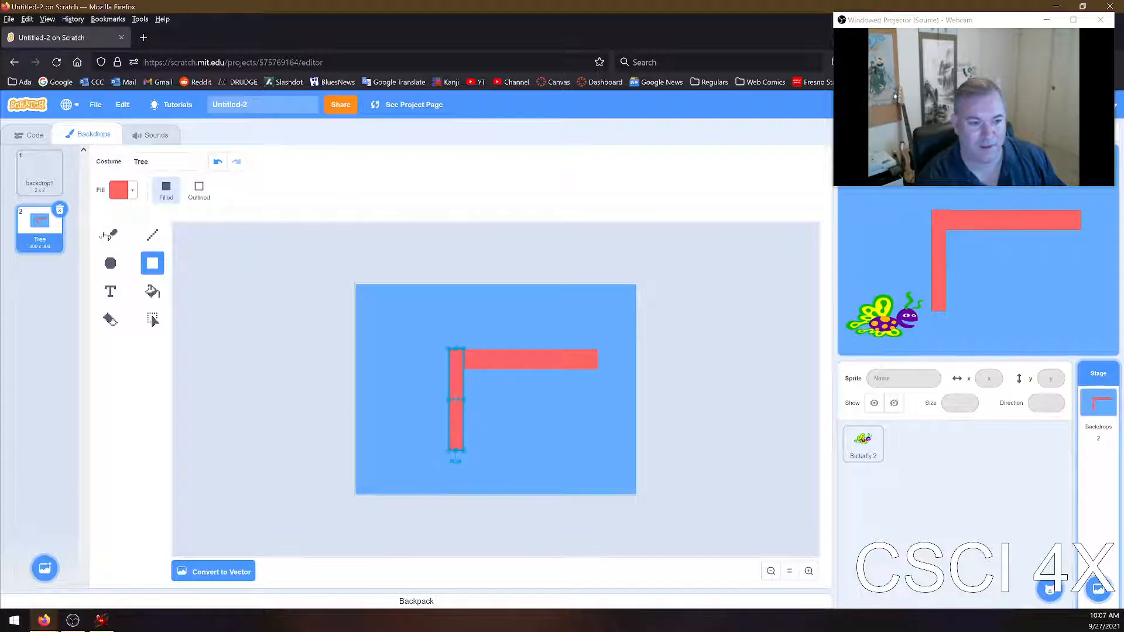
left_click(131, 191)
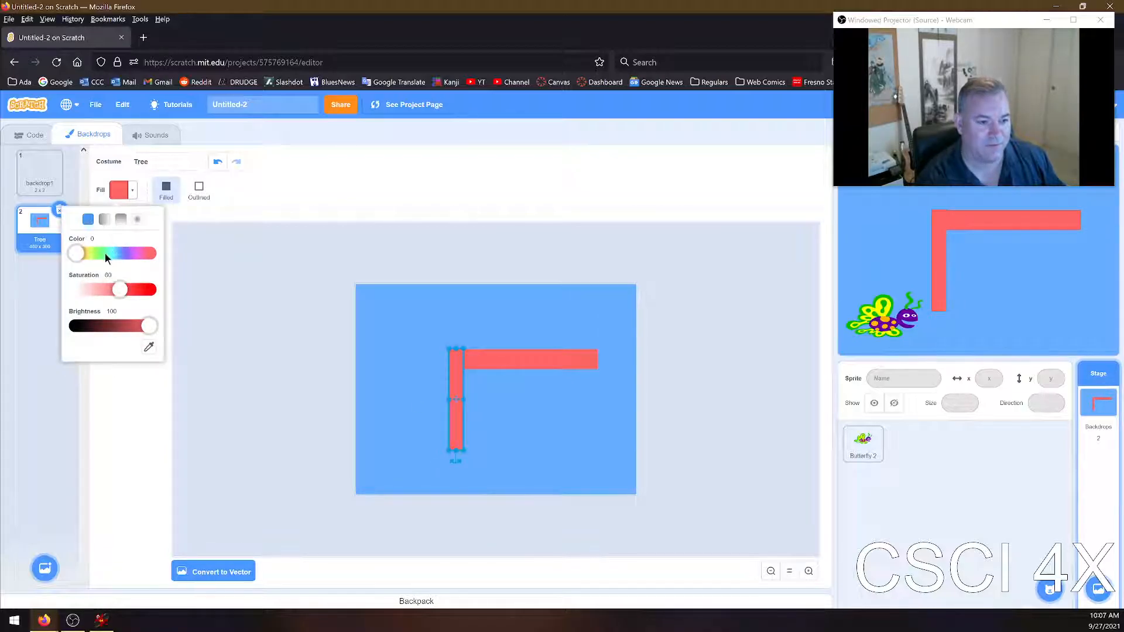
left_click_drag(79, 255, 103, 257)
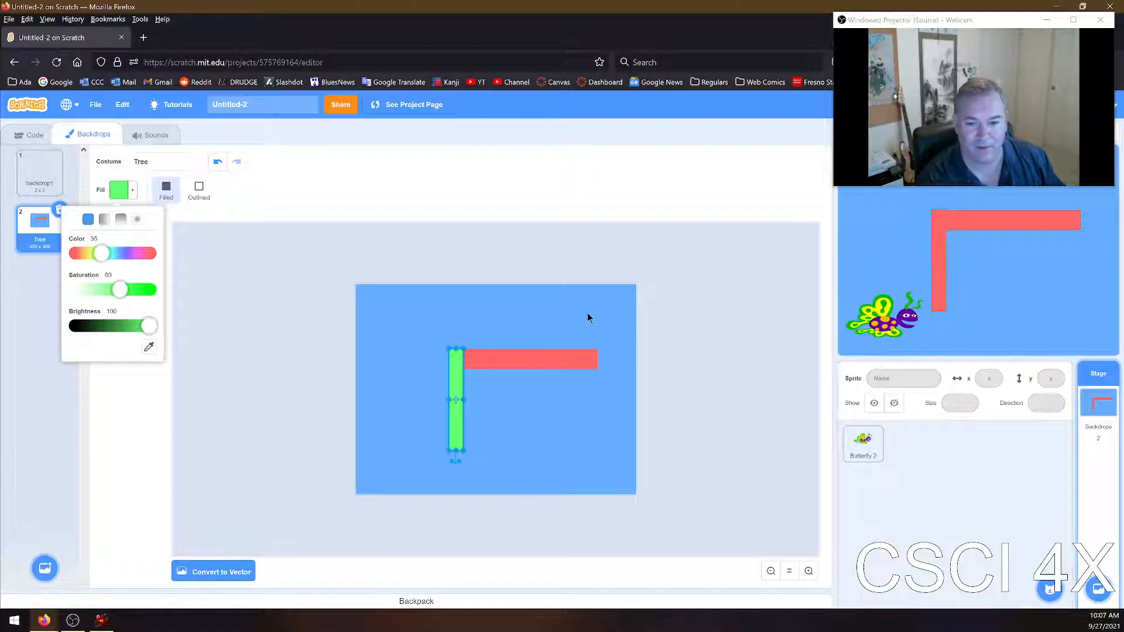
key("ctrl+z")
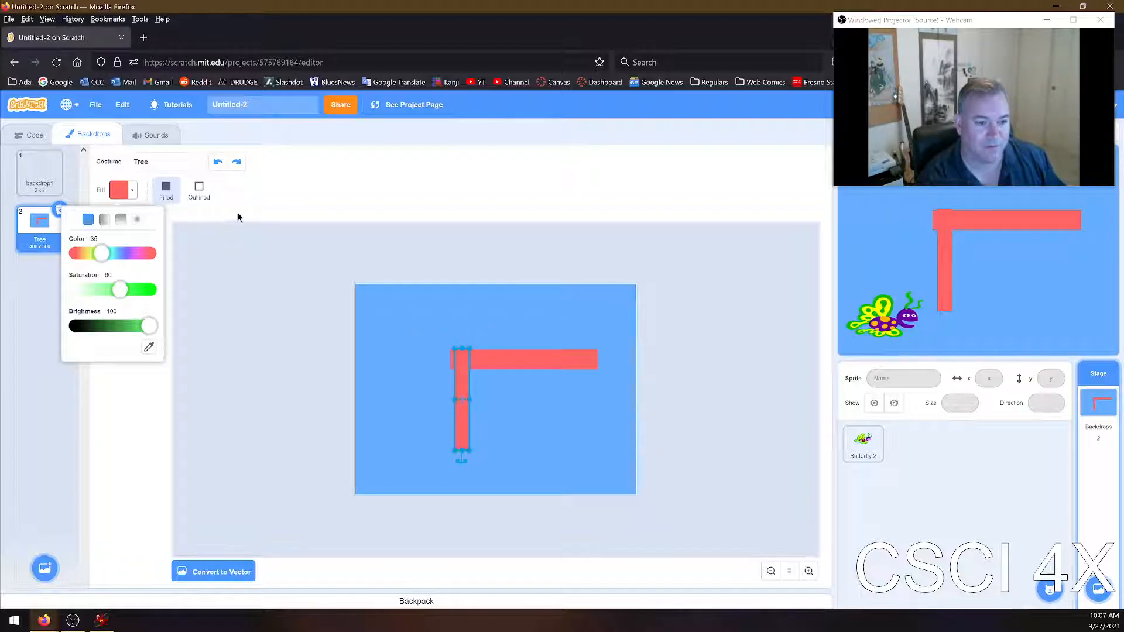
left_click(233, 219)
Draw a small filled square, recolour it green (colour 40), and move it into the backdrop's upper-right corner
left_click(593, 300)
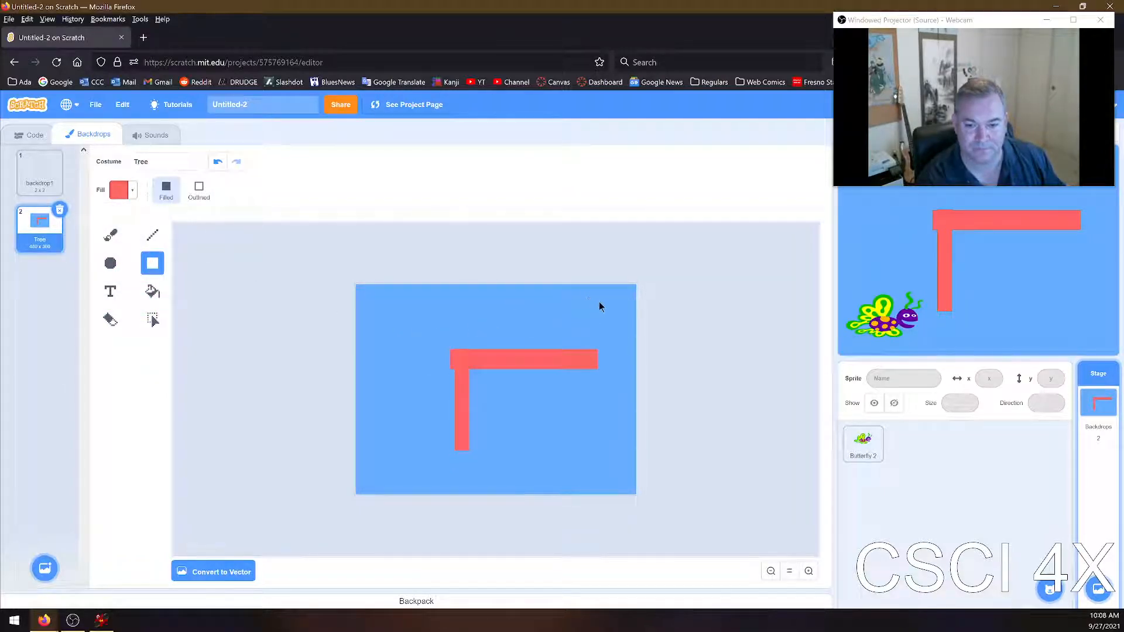
left_click(123, 190)
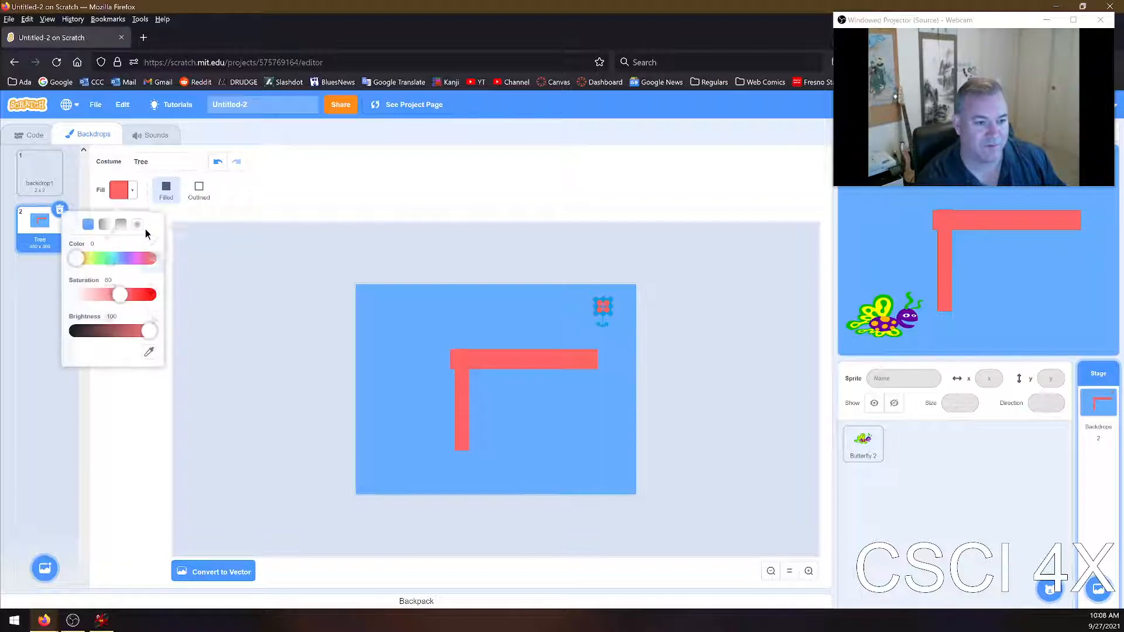
left_click_drag(82, 253, 105, 257)
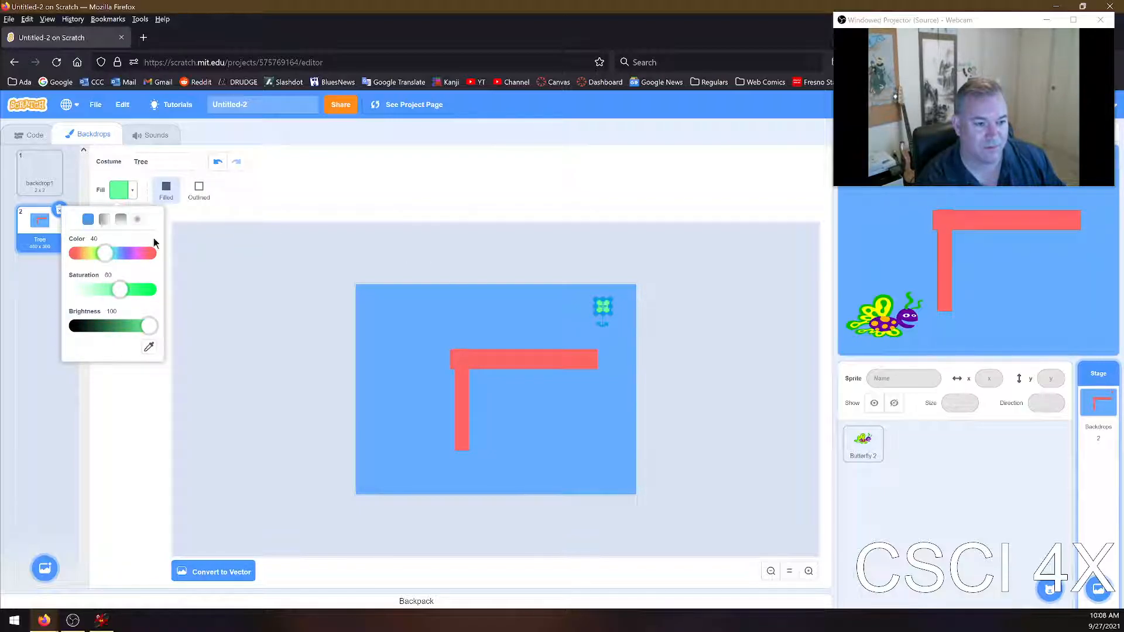
left_click(291, 196)
left_click_drag(606, 308, 622, 301)
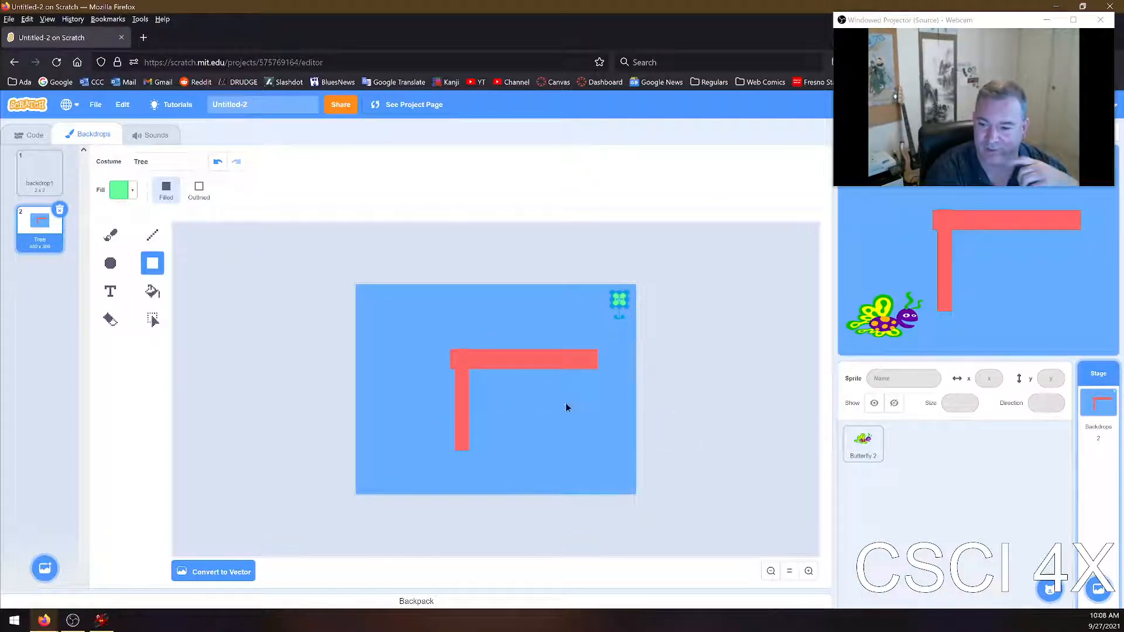
Try a narrow green rectangle over the lower end of the vertical red bar, and undo it
left_click_drag(455, 414, 468, 451)
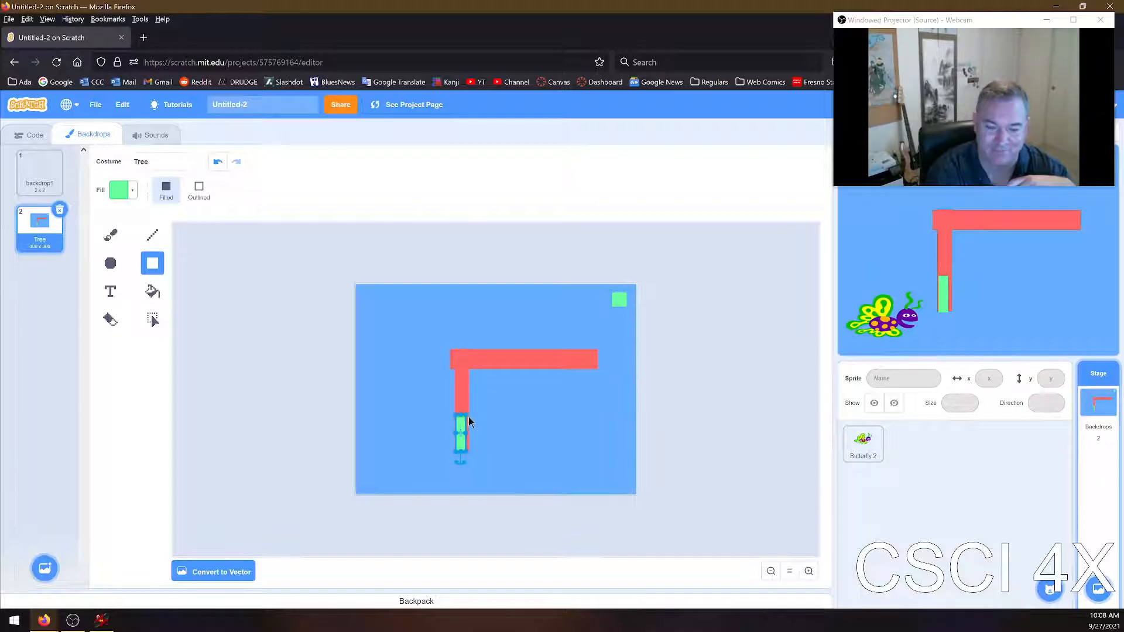
key("ctrl+z")
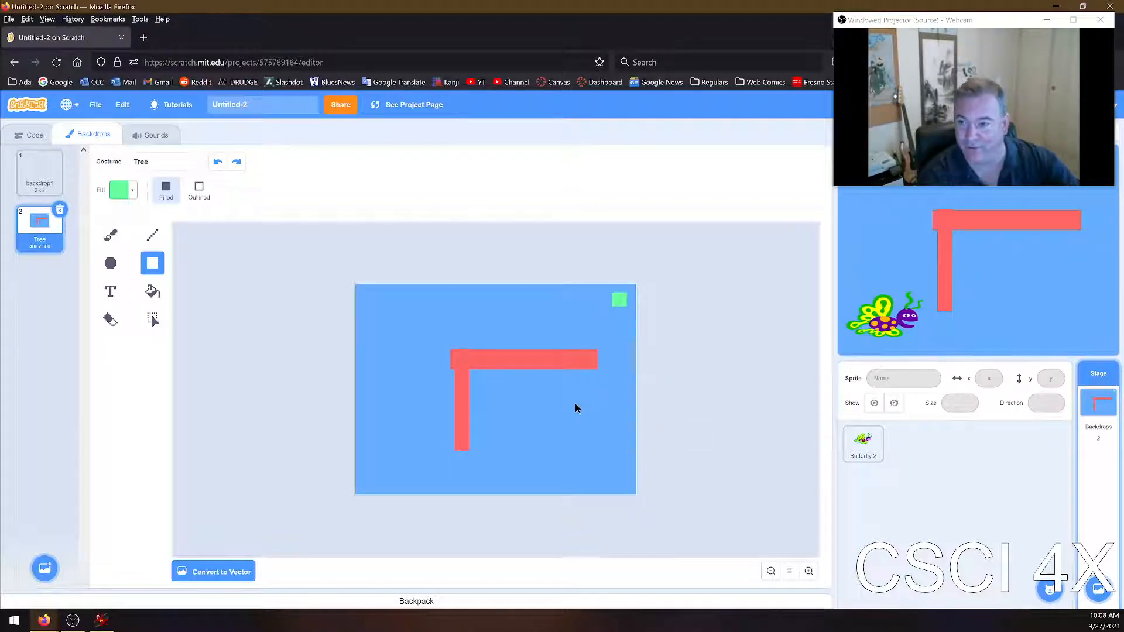
Create a new blank backdrop for painting, and add the Bedroom 1 backdrop from the library
mouse_move(1098, 588)
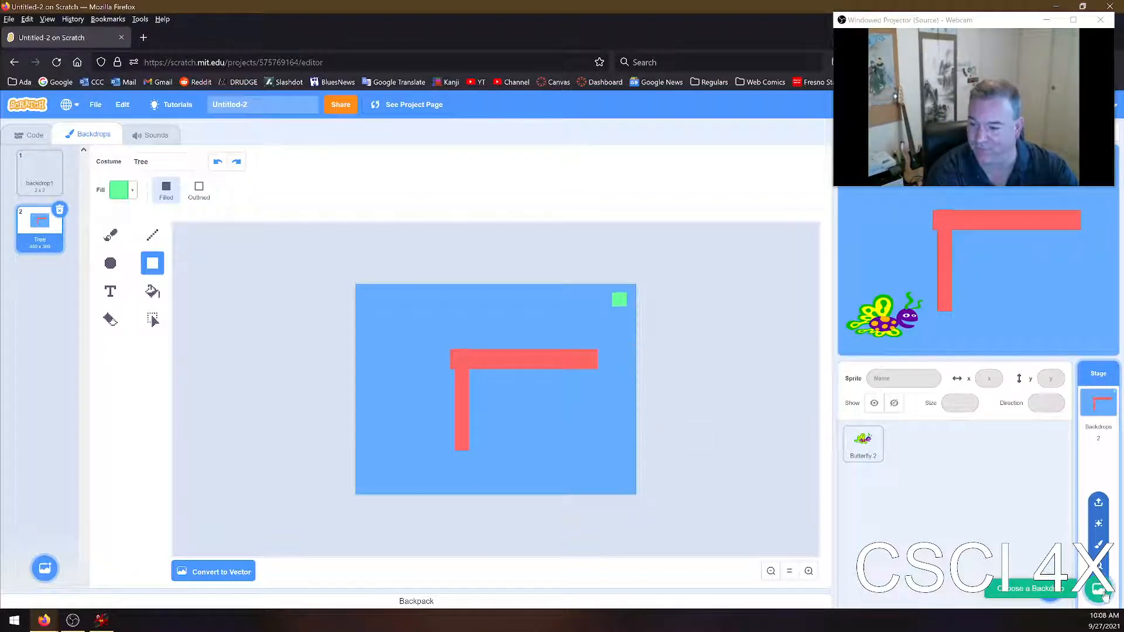
left_click(1099, 545)
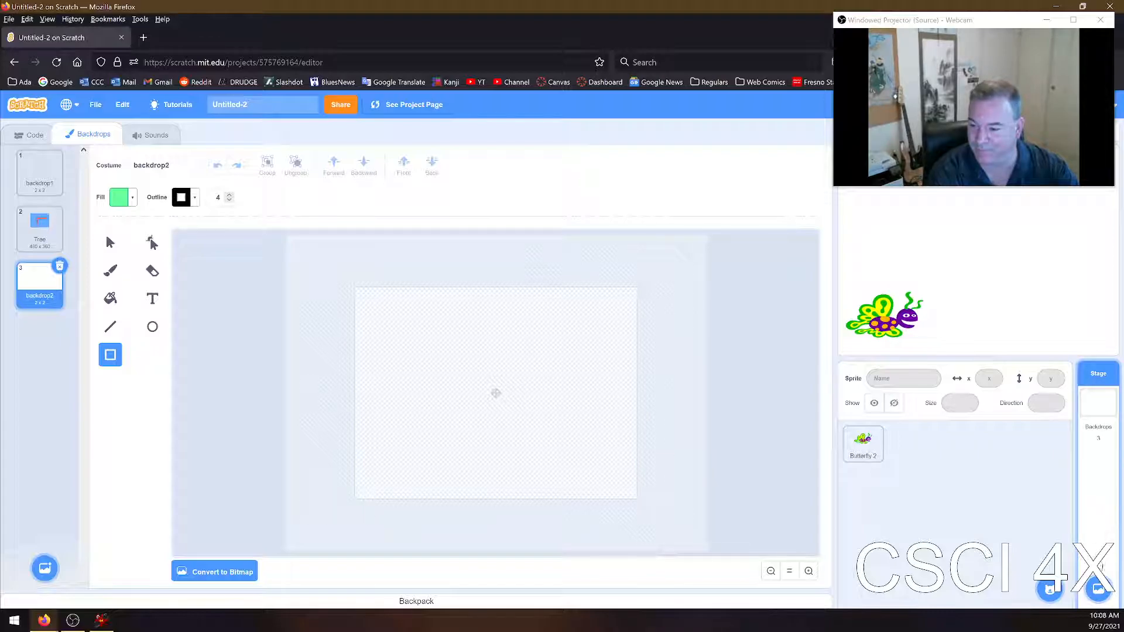
left_click(1097, 588)
left_click(778, 217)
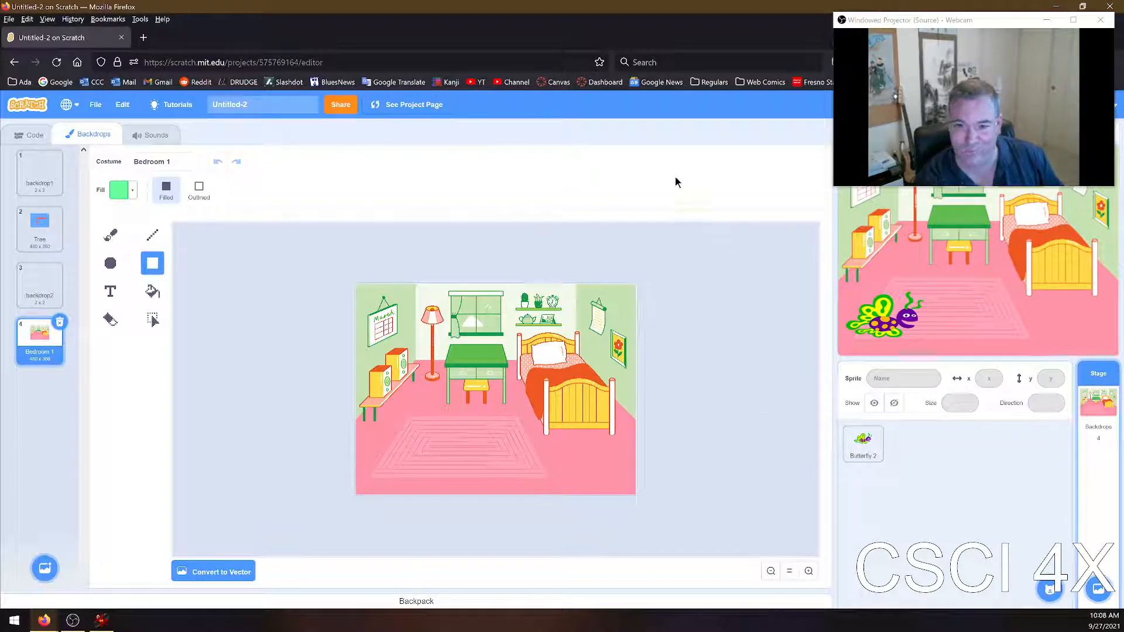
Close the Scratch project page, confirm leaving it, and switch to the maze student guide PDF in Adobe Acrobat
key("ctrl+w")
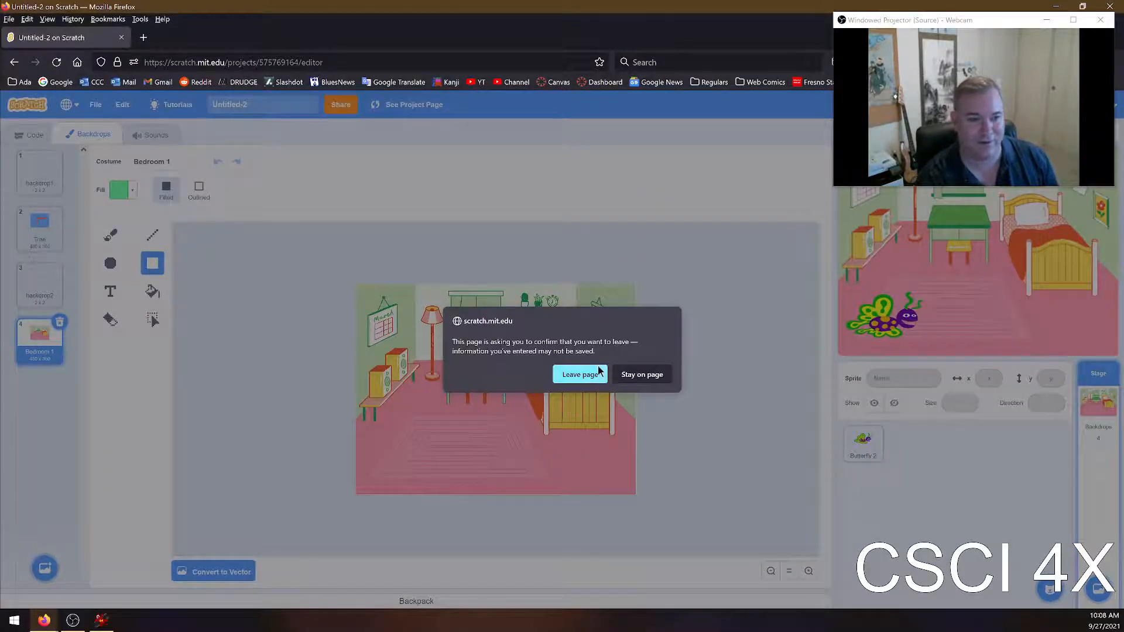
left_click(580, 376)
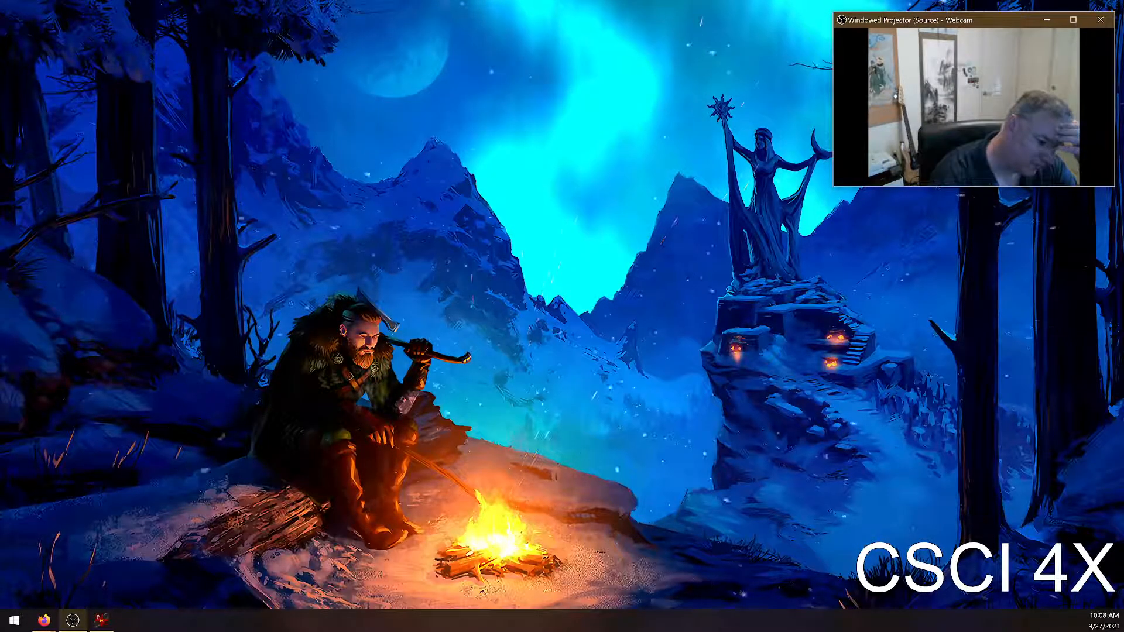
left_click(101, 620)
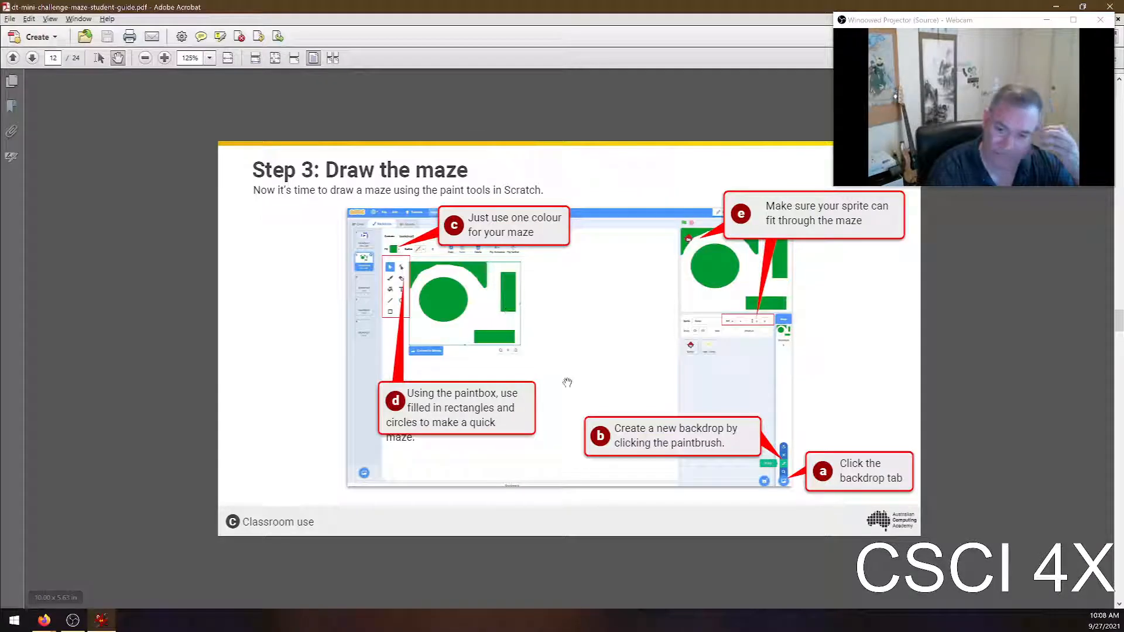
Read the guide's pages on making the maze solid (steps 4a and 4b) and adding a beginning and end (step 5)
scroll(737, 266, "down", 1)
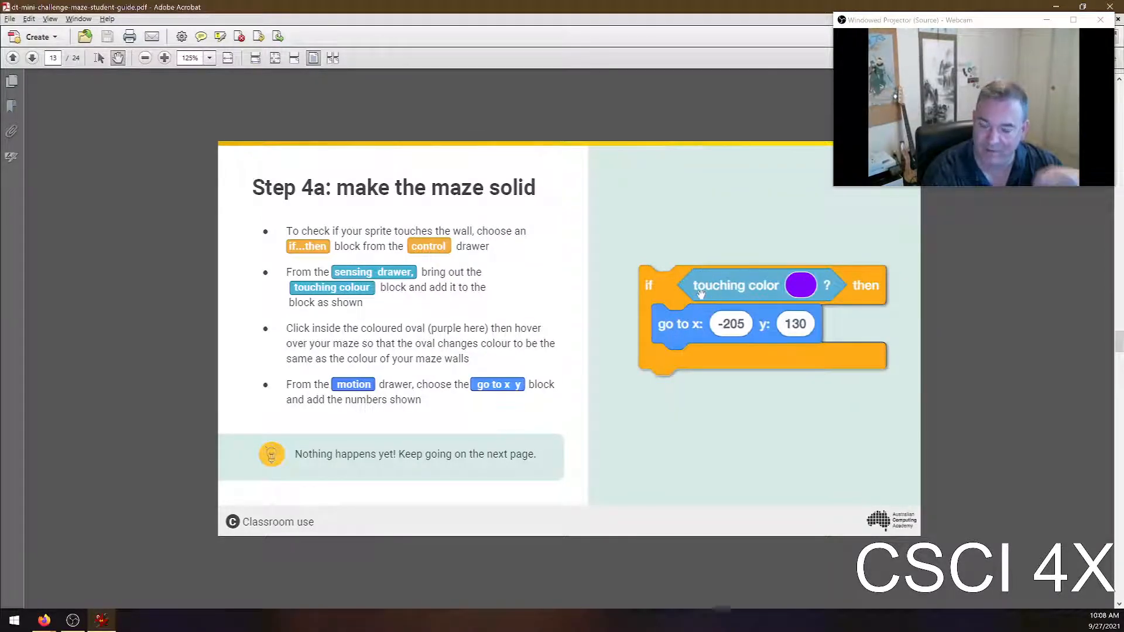
scroll(733, 282, "down", 1)
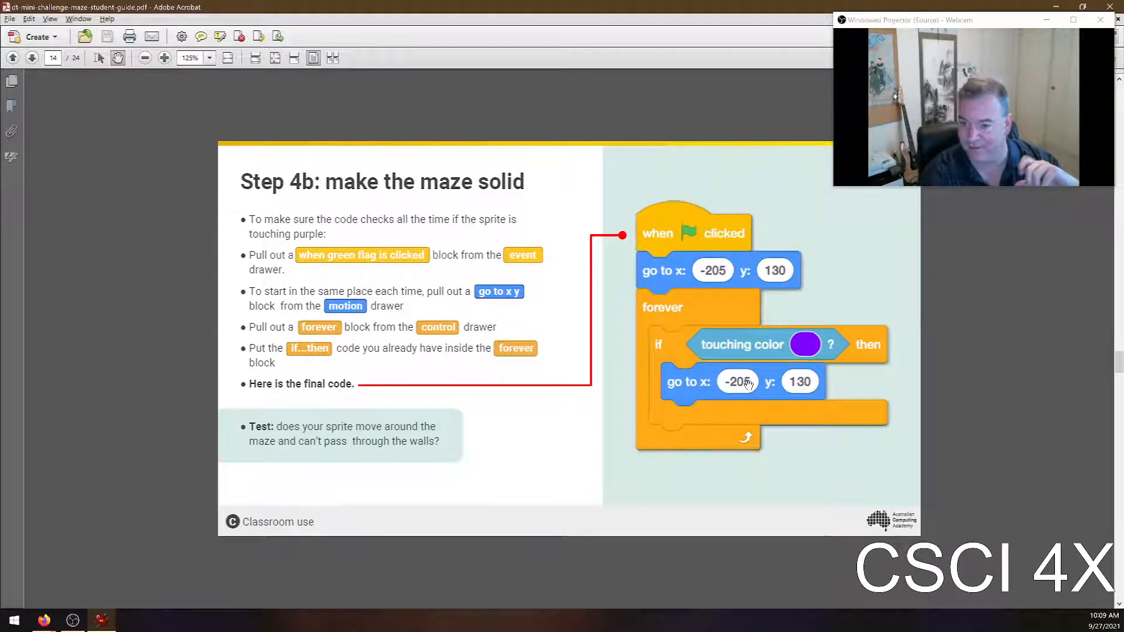
scroll(691, 394, "down", 1)
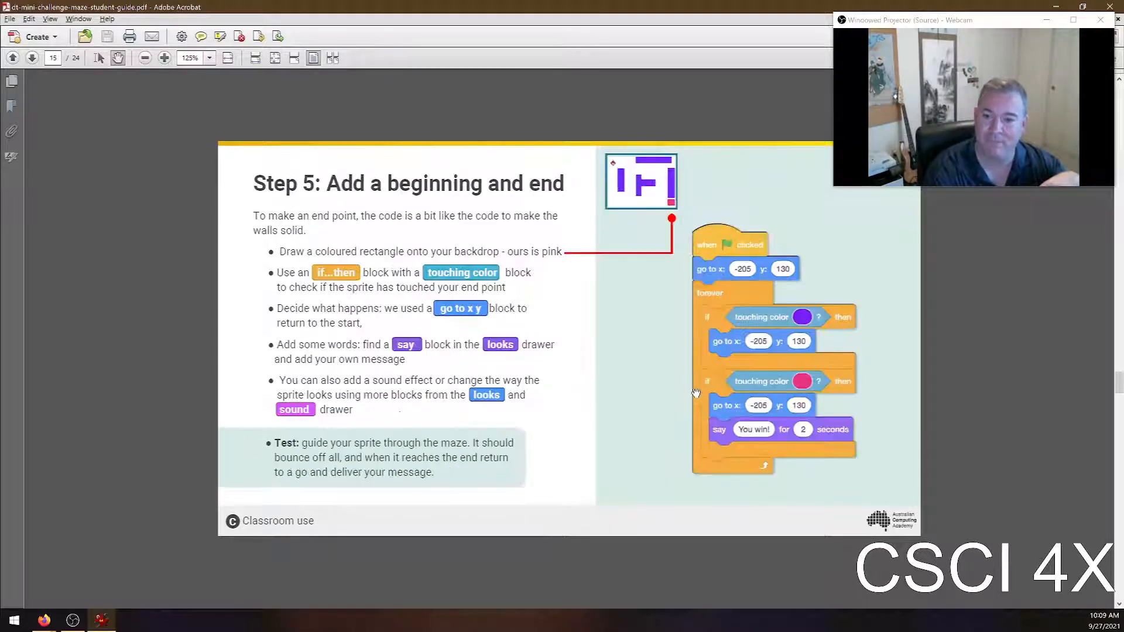